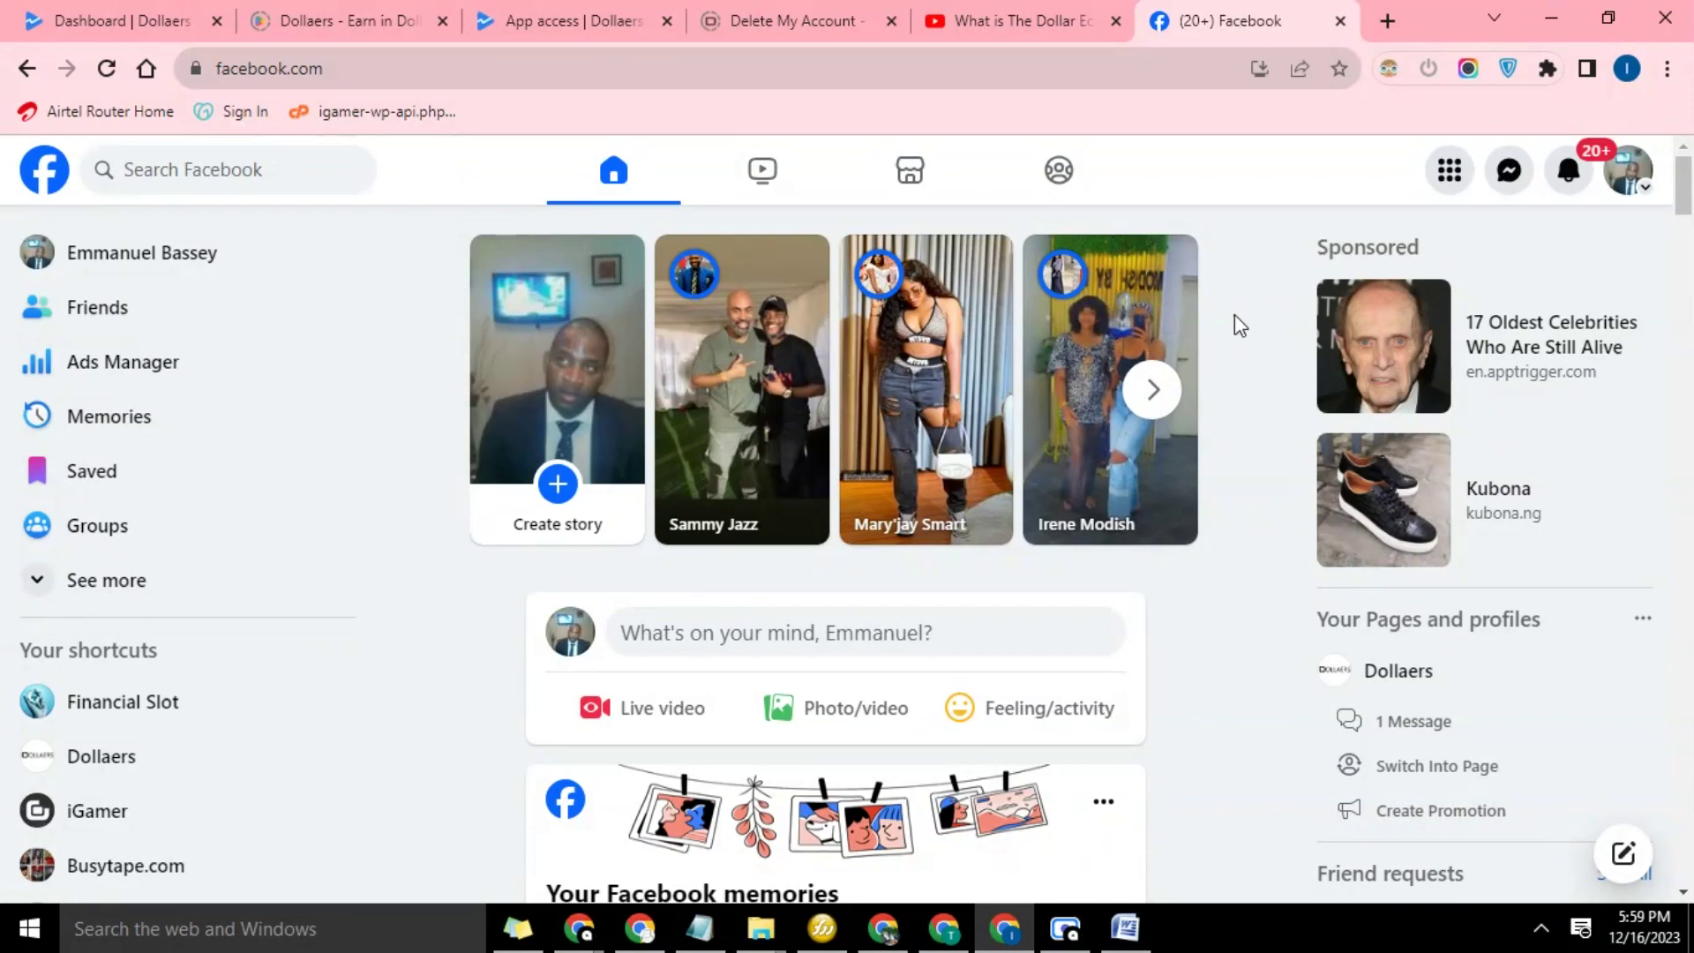
Open Ads Manager from the Facebook home page sidebar
click(115, 364)
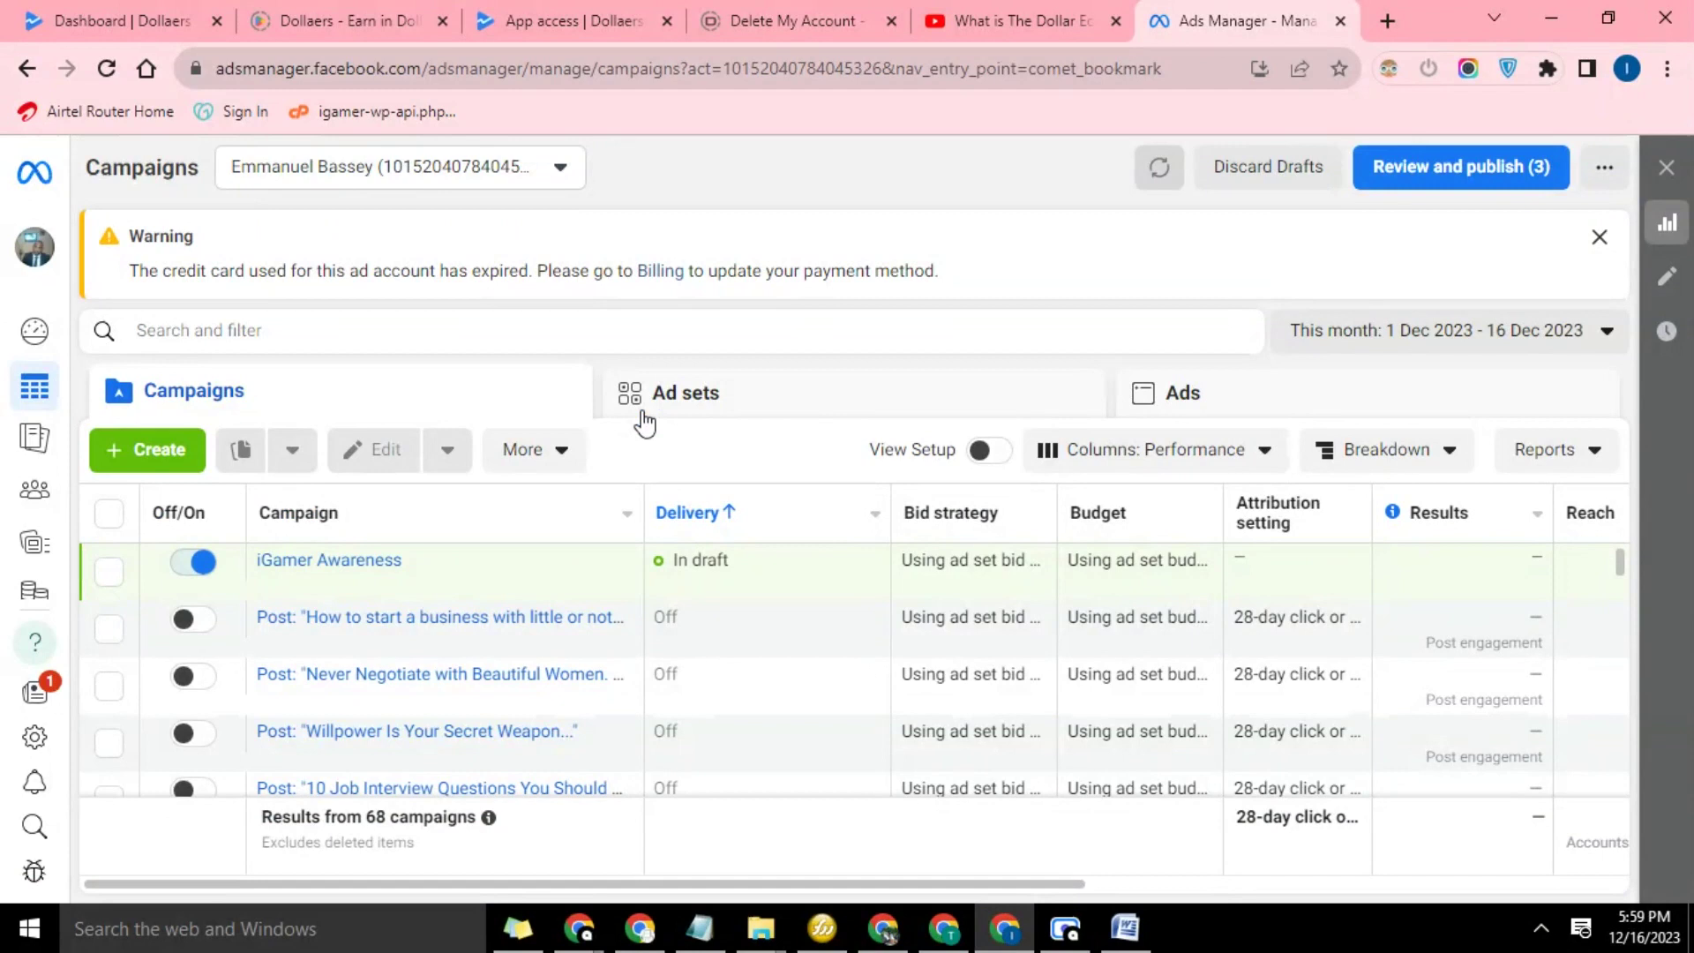
Switch to the Busytape business account from the profile account switcher and confirm it
click(37, 254)
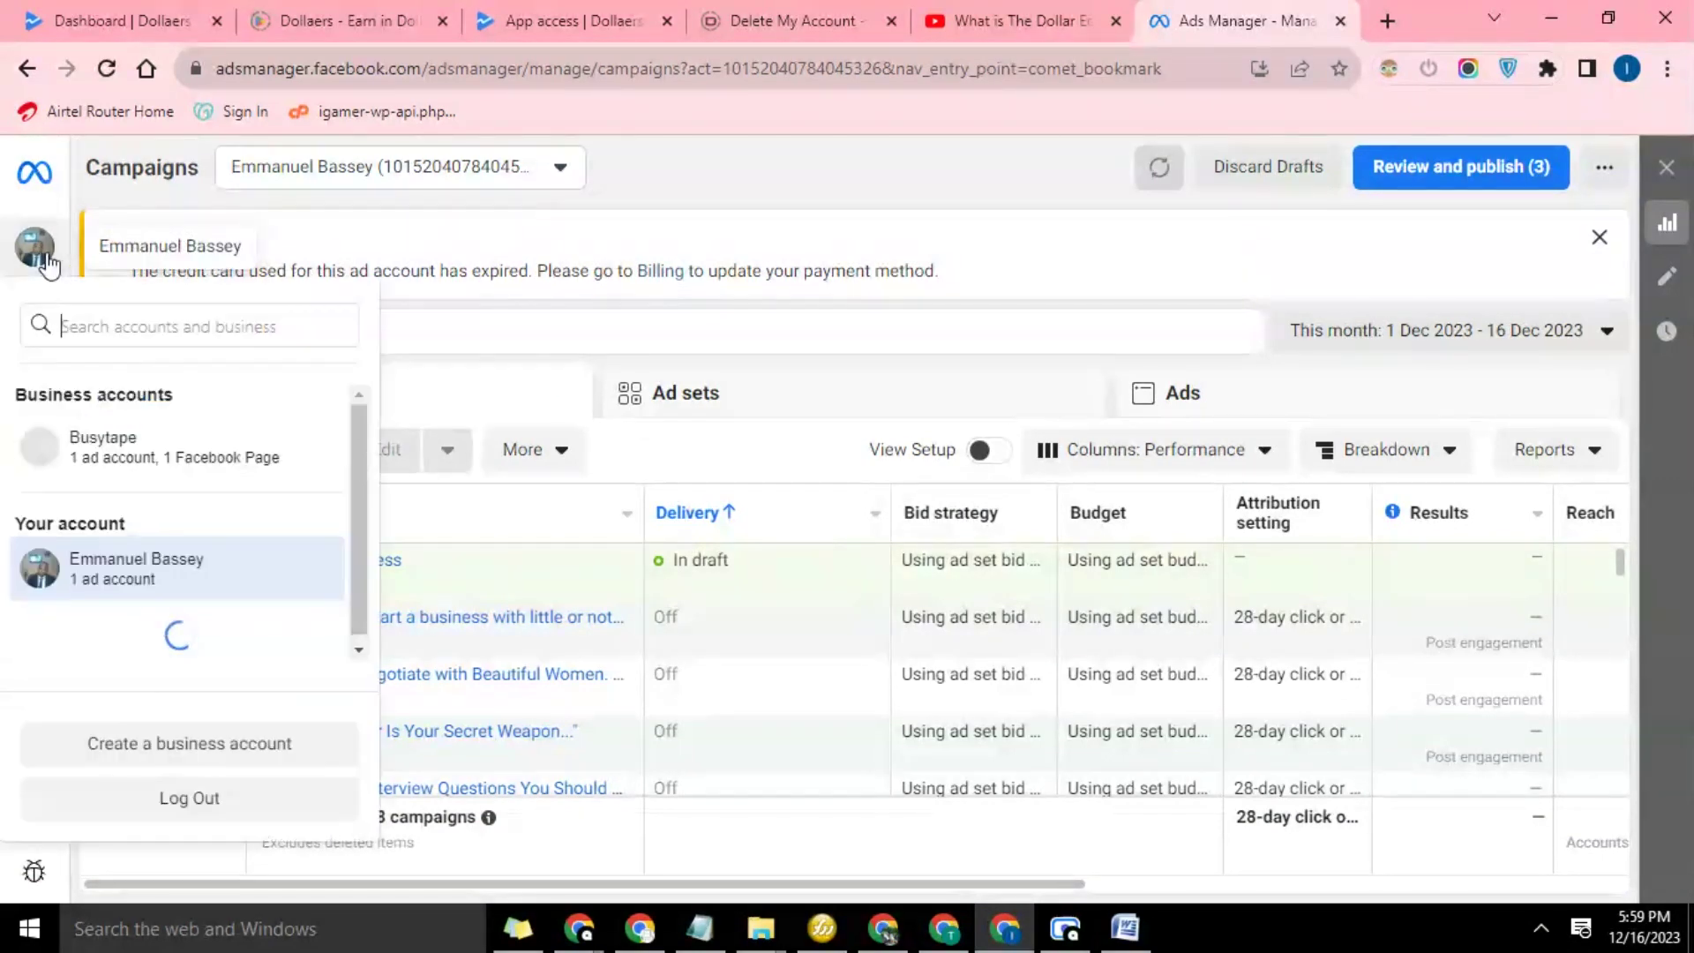
click(137, 466)
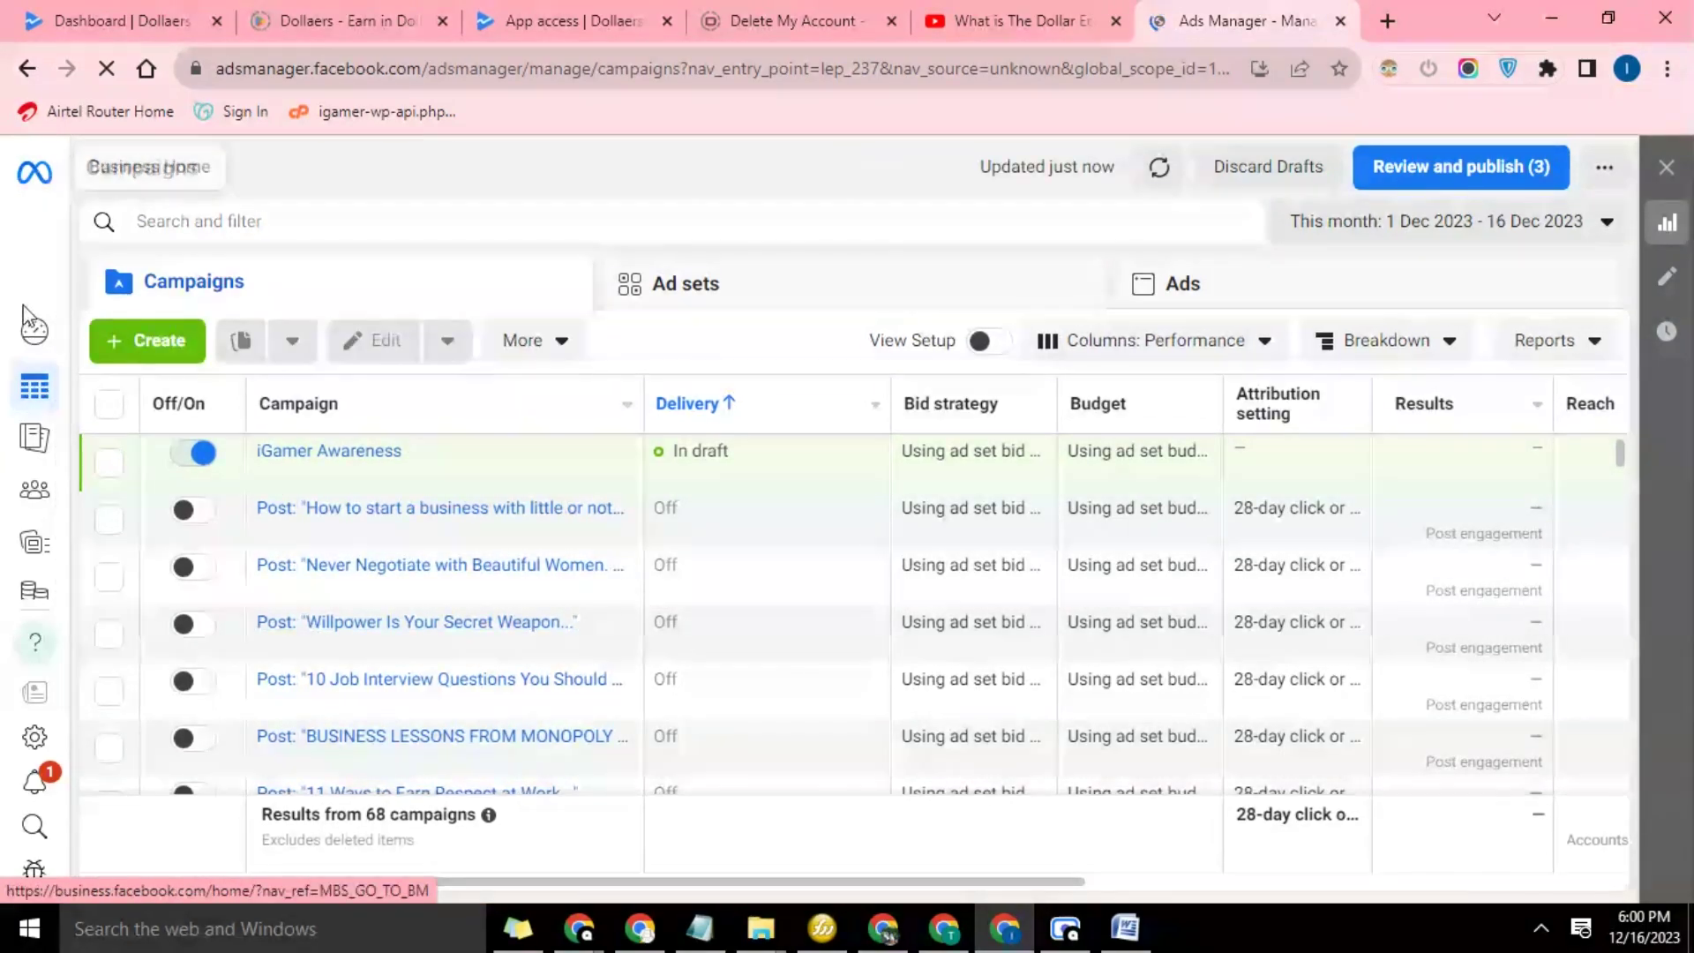
mouse_move(34, 436)
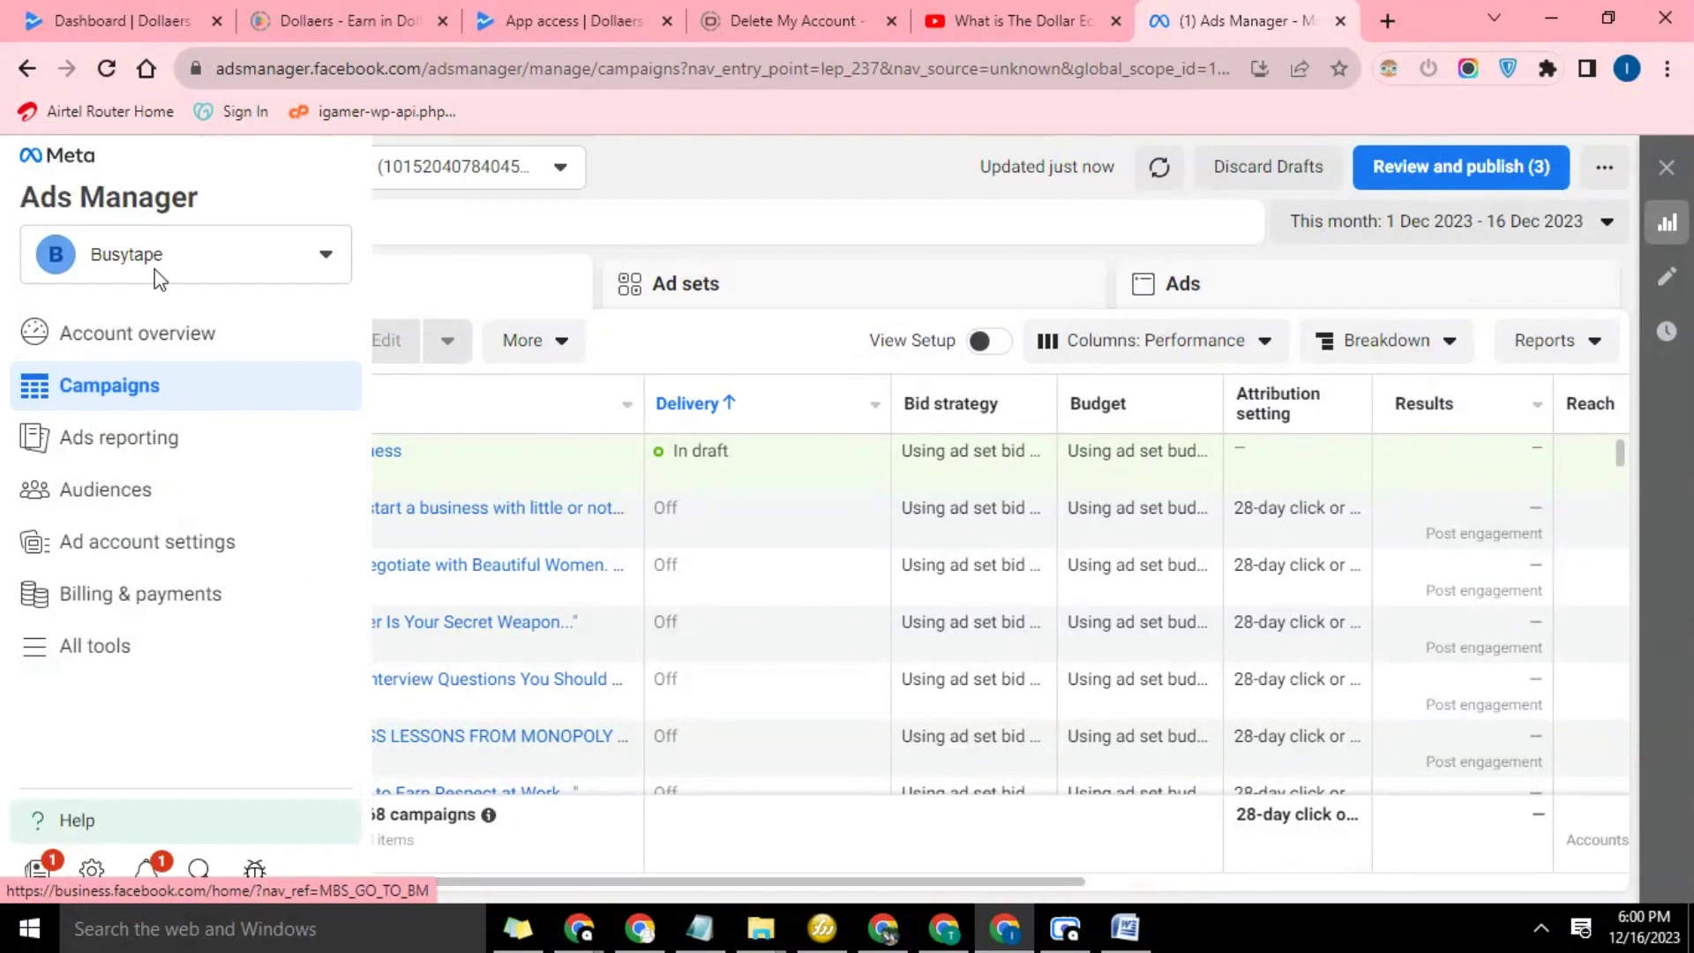
click(192, 272)
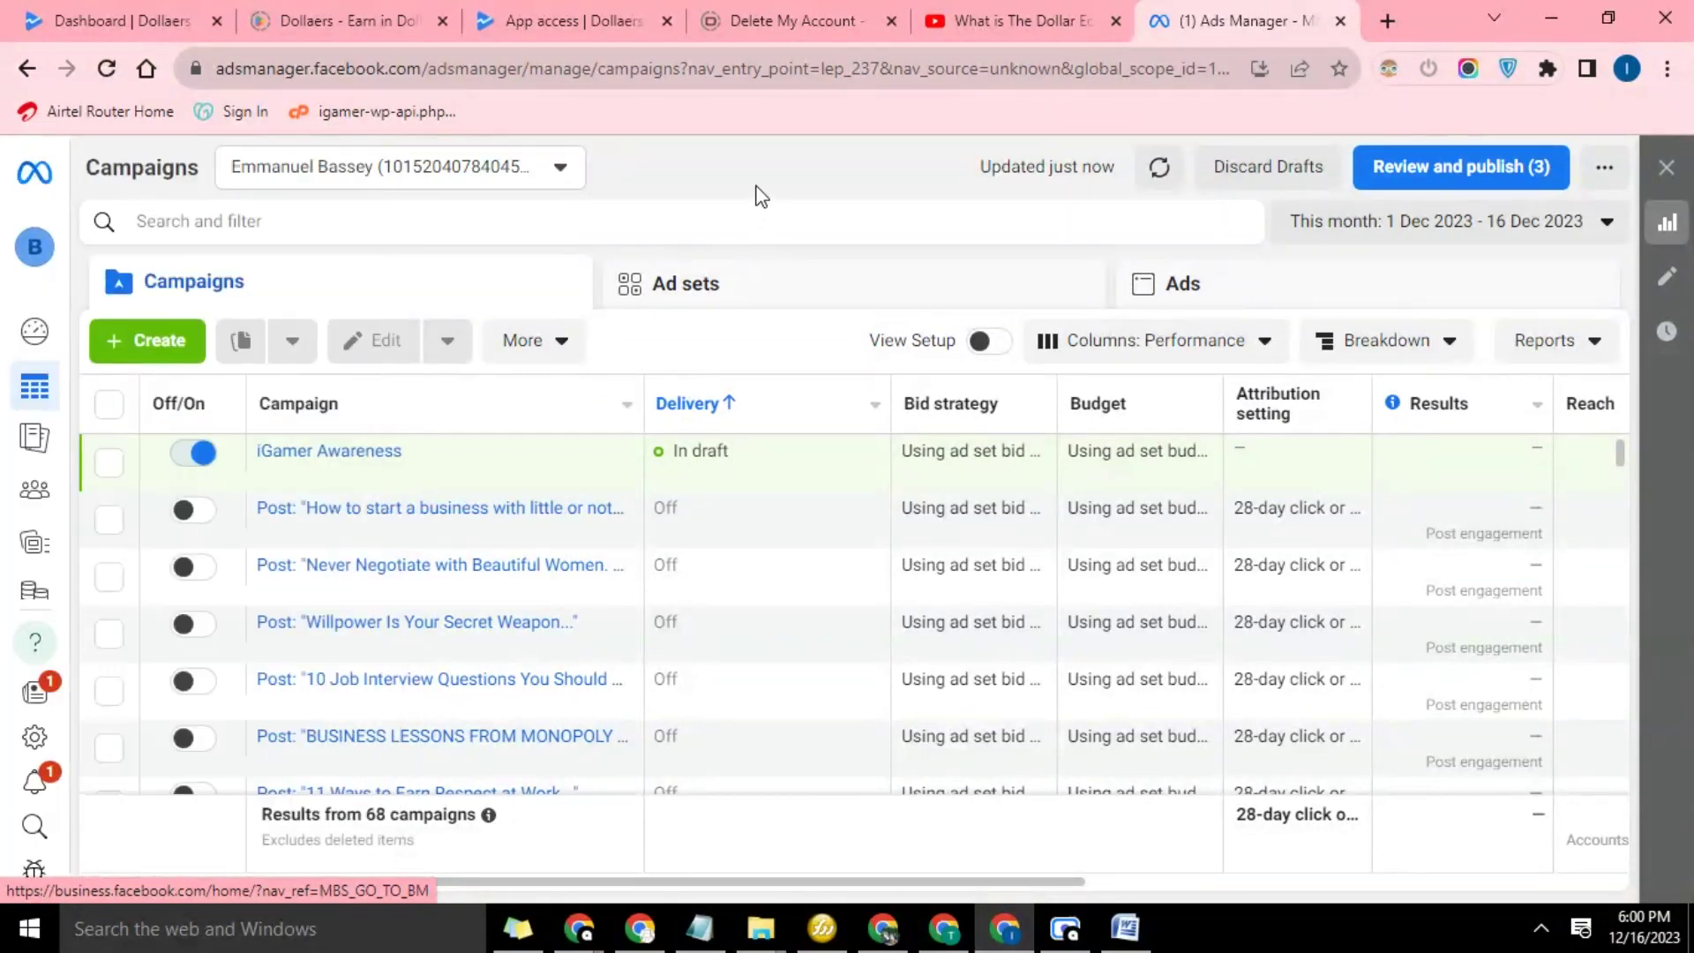
Create a new campaign with the App promotion objective
click(168, 341)
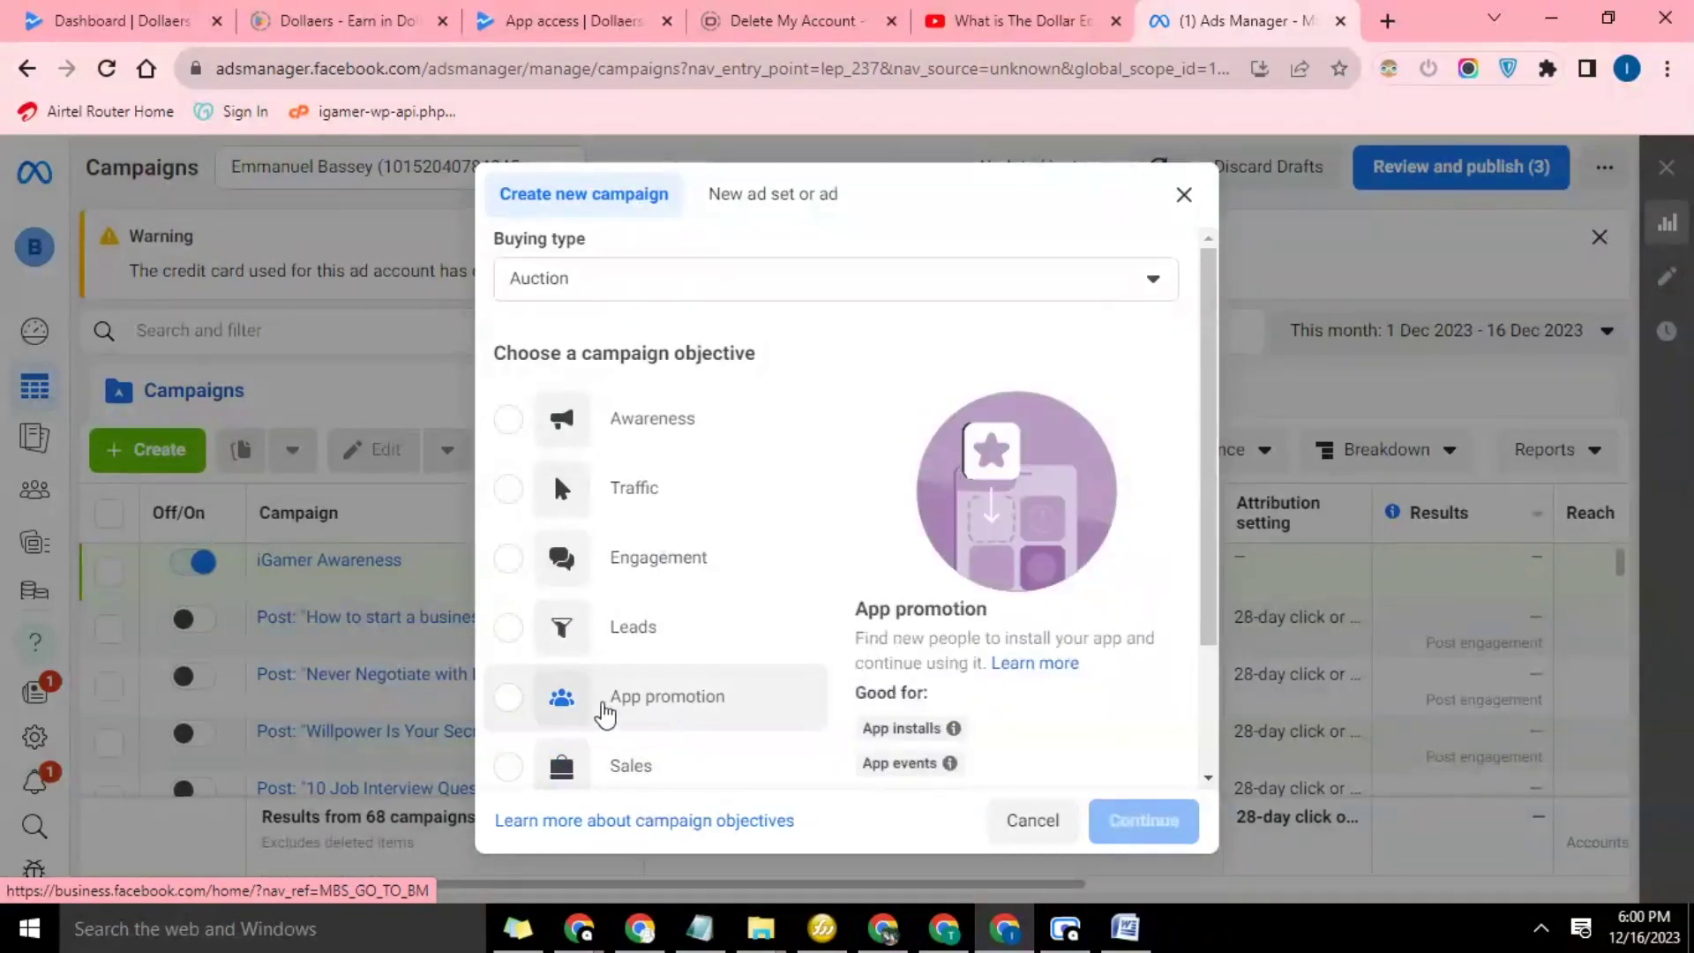
scroll(612, 623, down, 5)
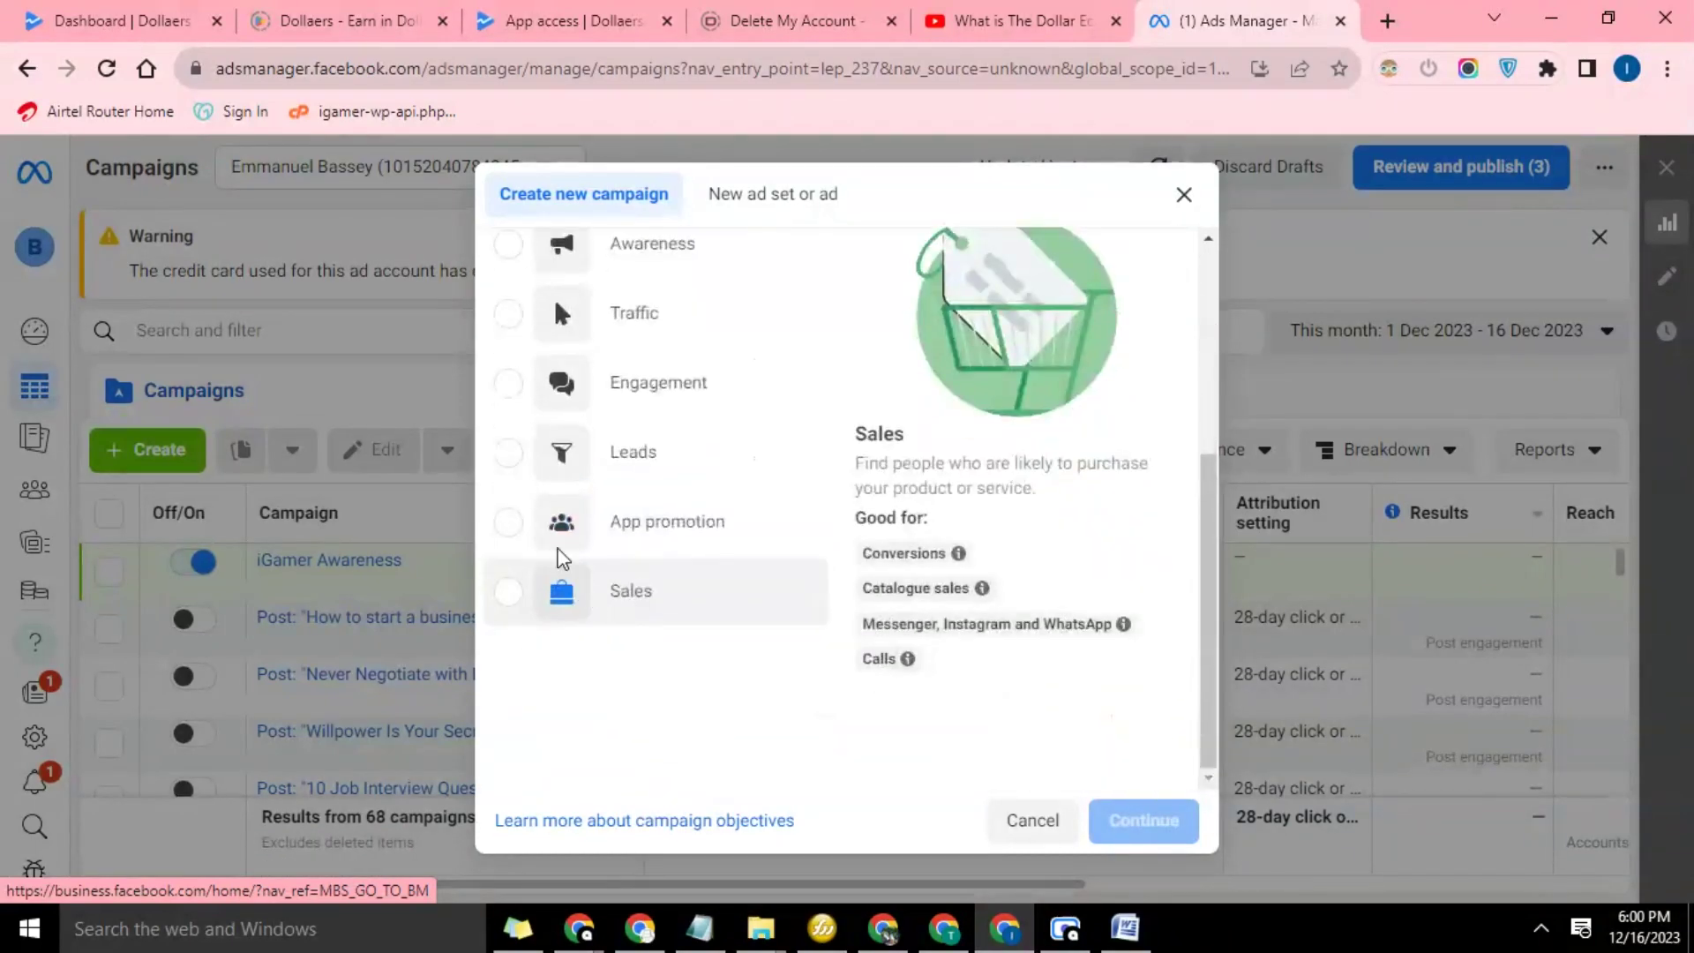
click(528, 523)
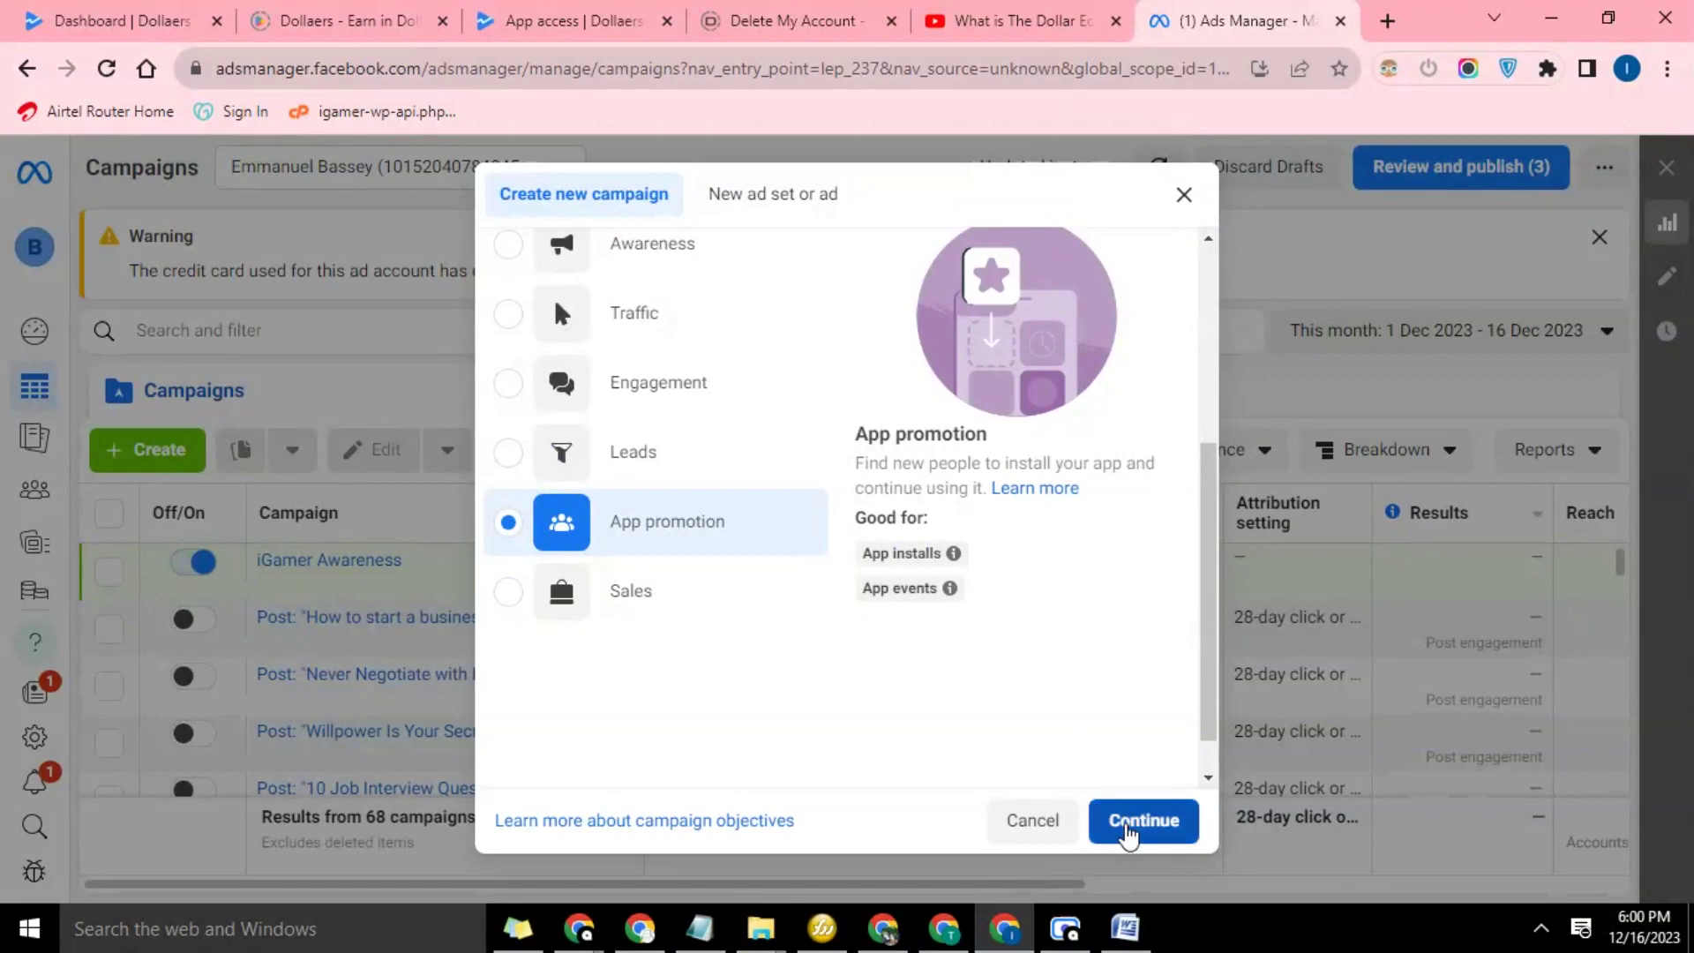
click(1127, 830)
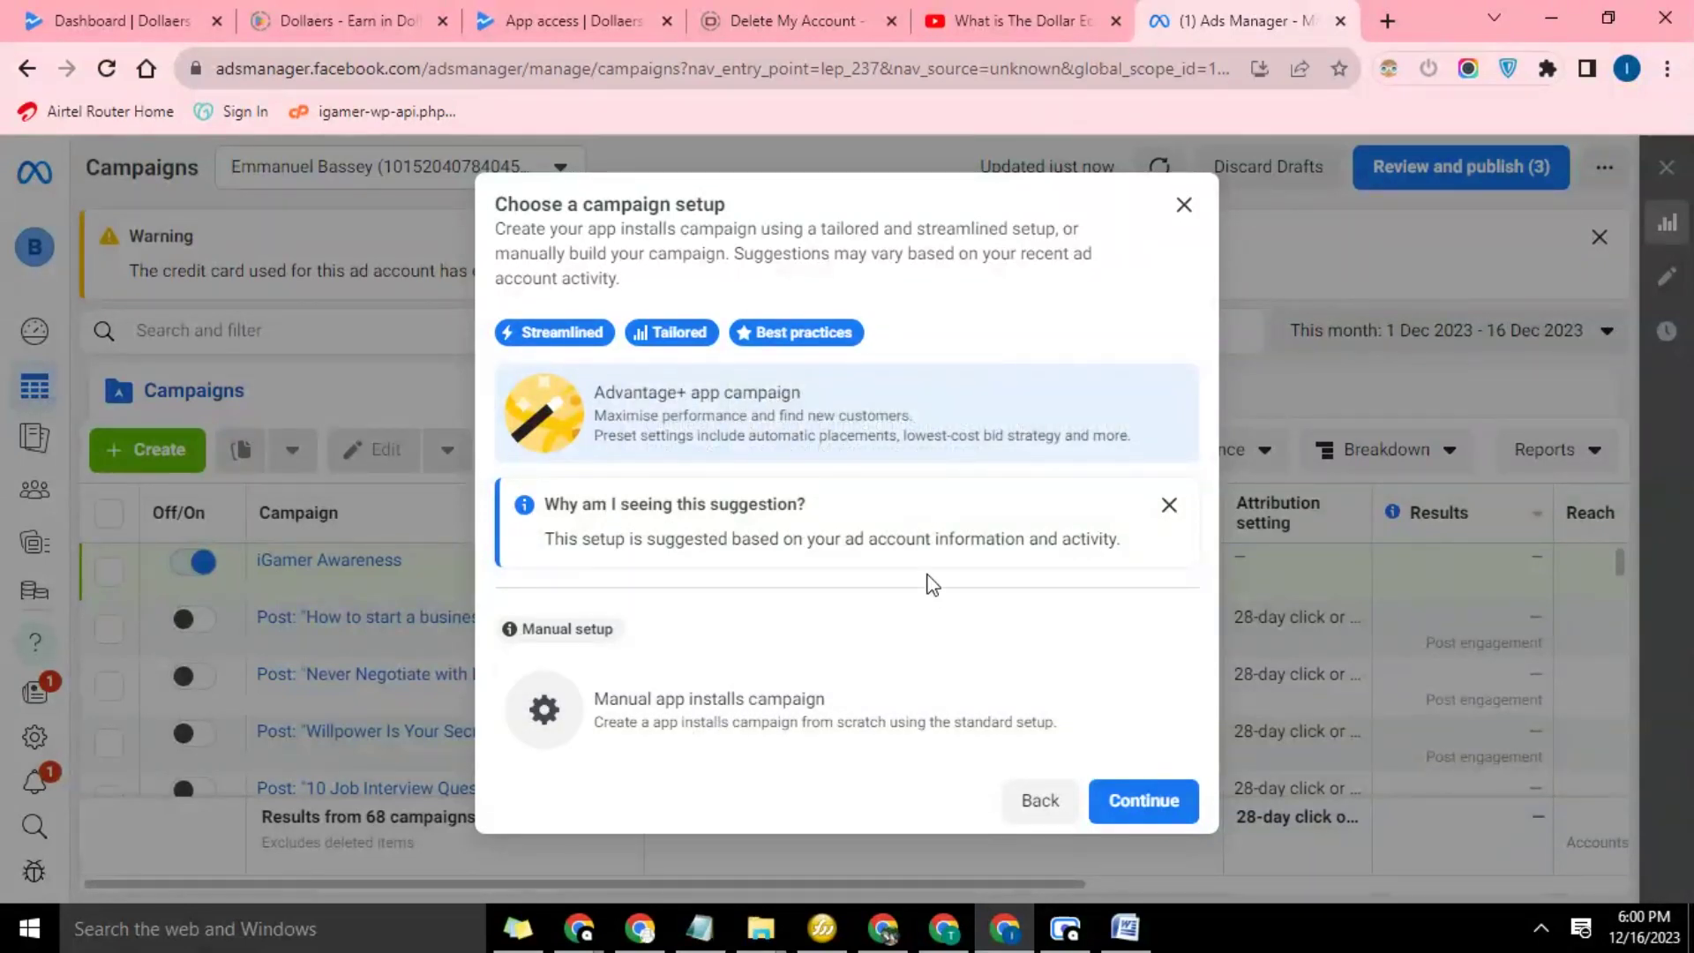
Proceed with the Advantage+ app campaign setup and look over the campaign form
click(1139, 803)
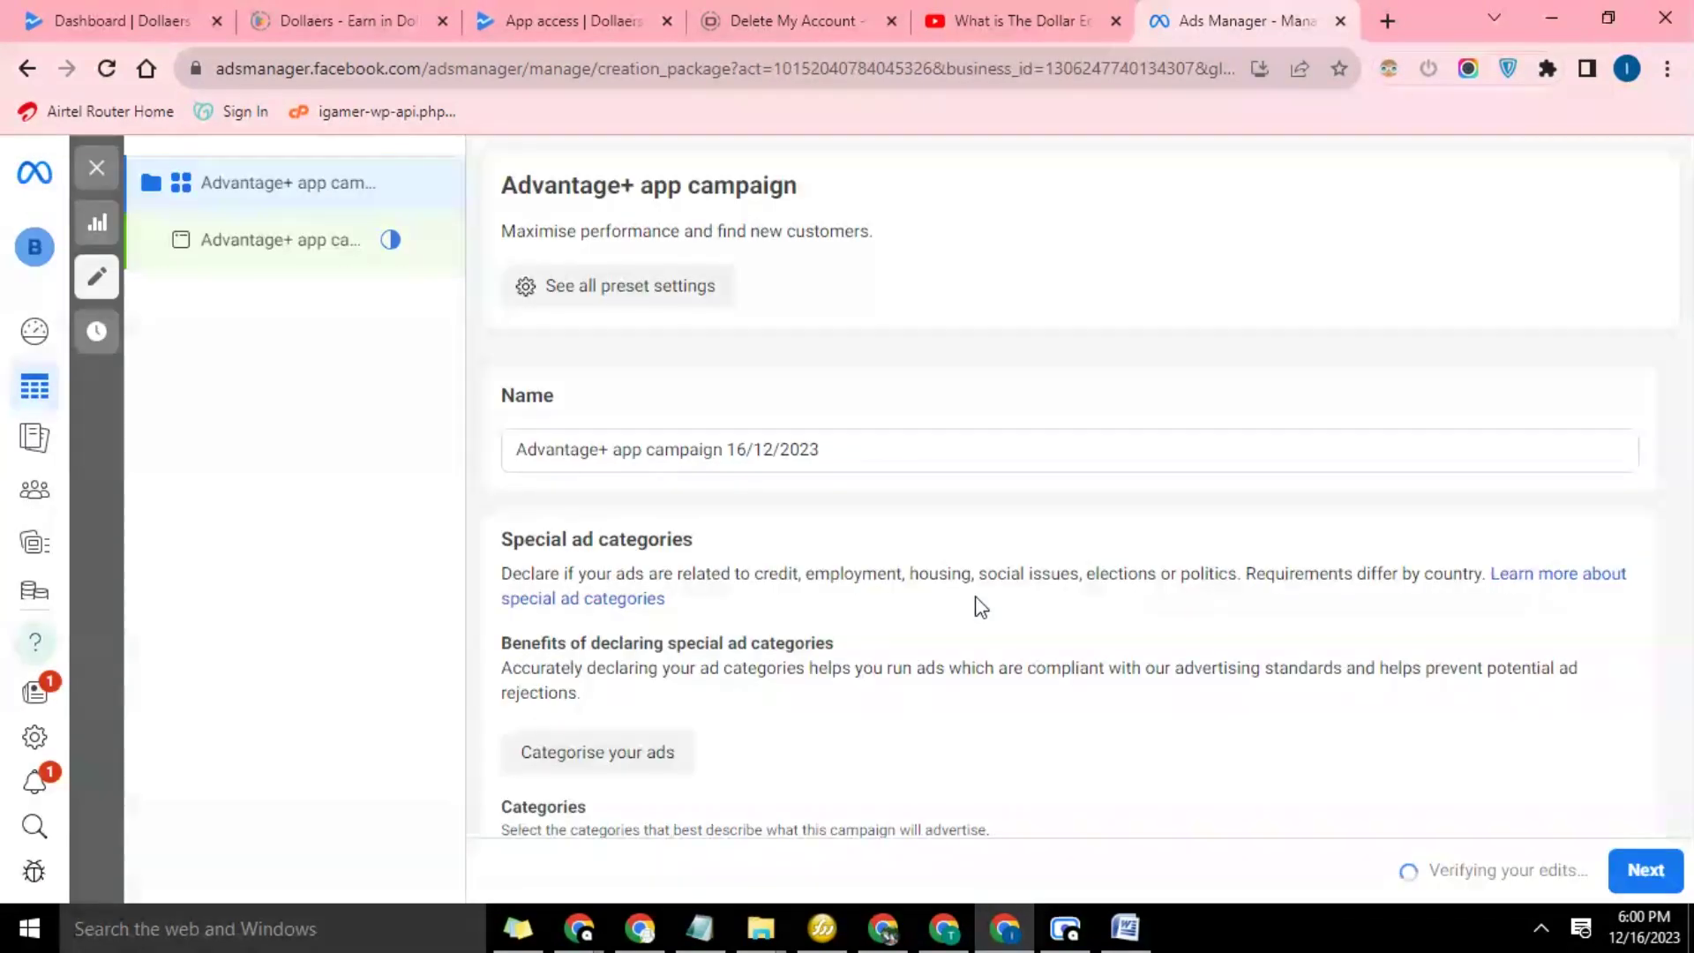
scroll(986, 615, down, 2)
scroll(986, 616, down, 3)
scroll(987, 615, down, 4)
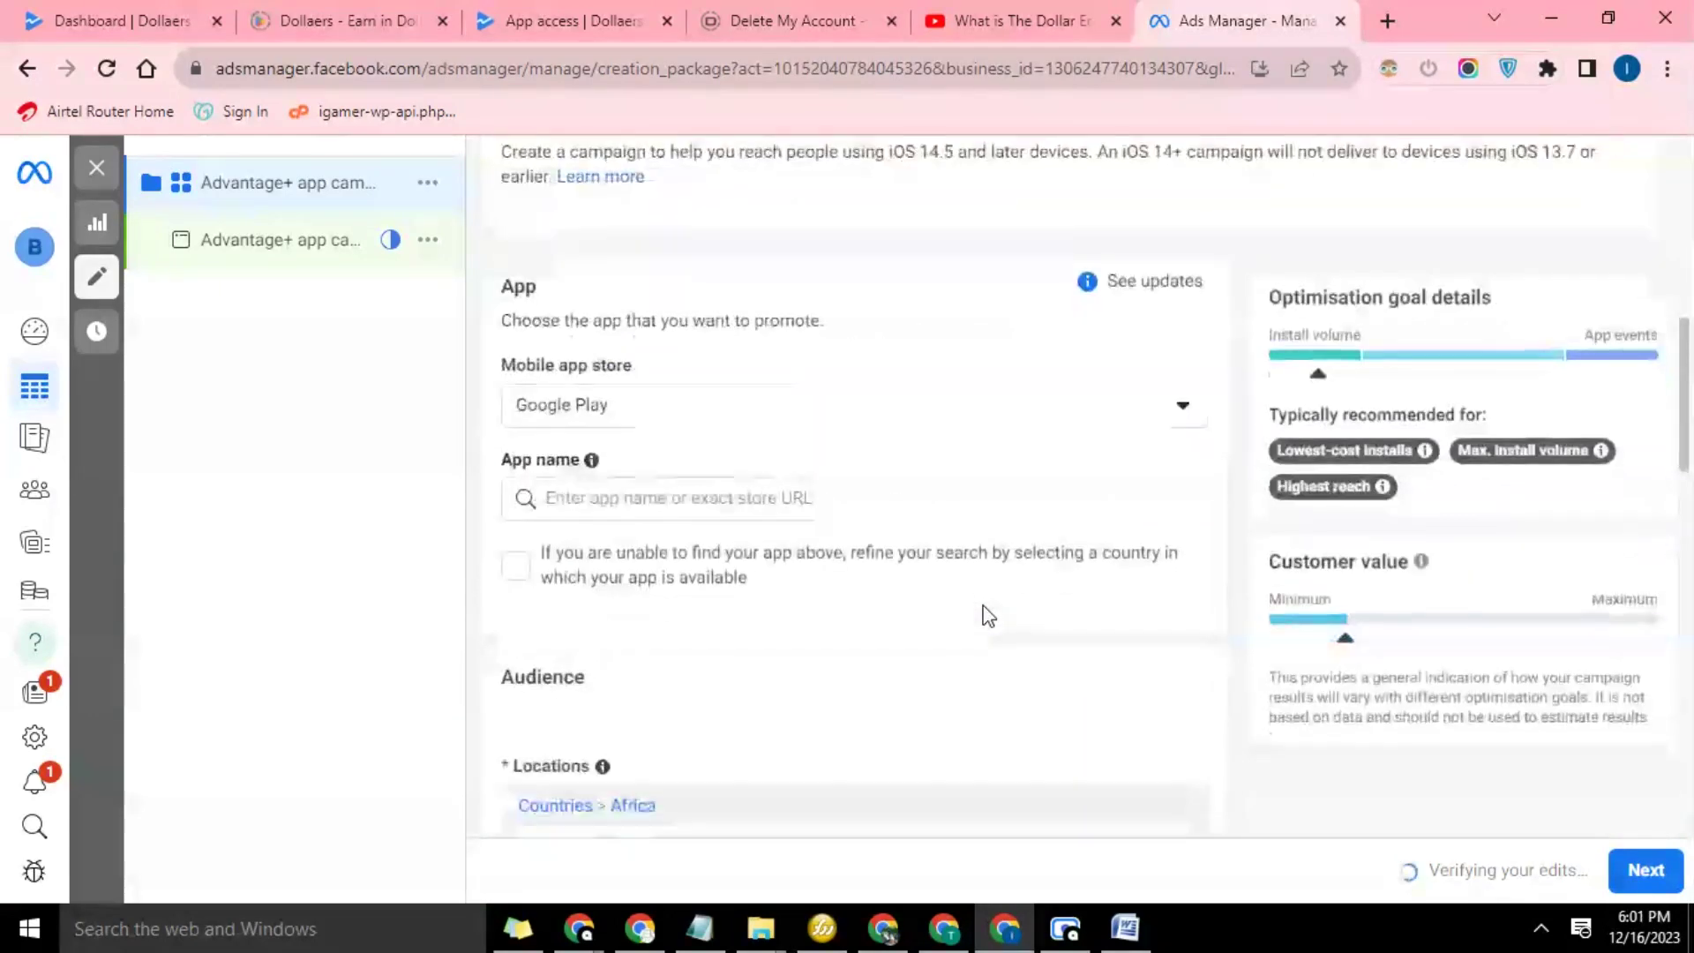
scroll(992, 625, down, 4)
scroll(994, 625, up, 3)
scroll(994, 625, up, 10)
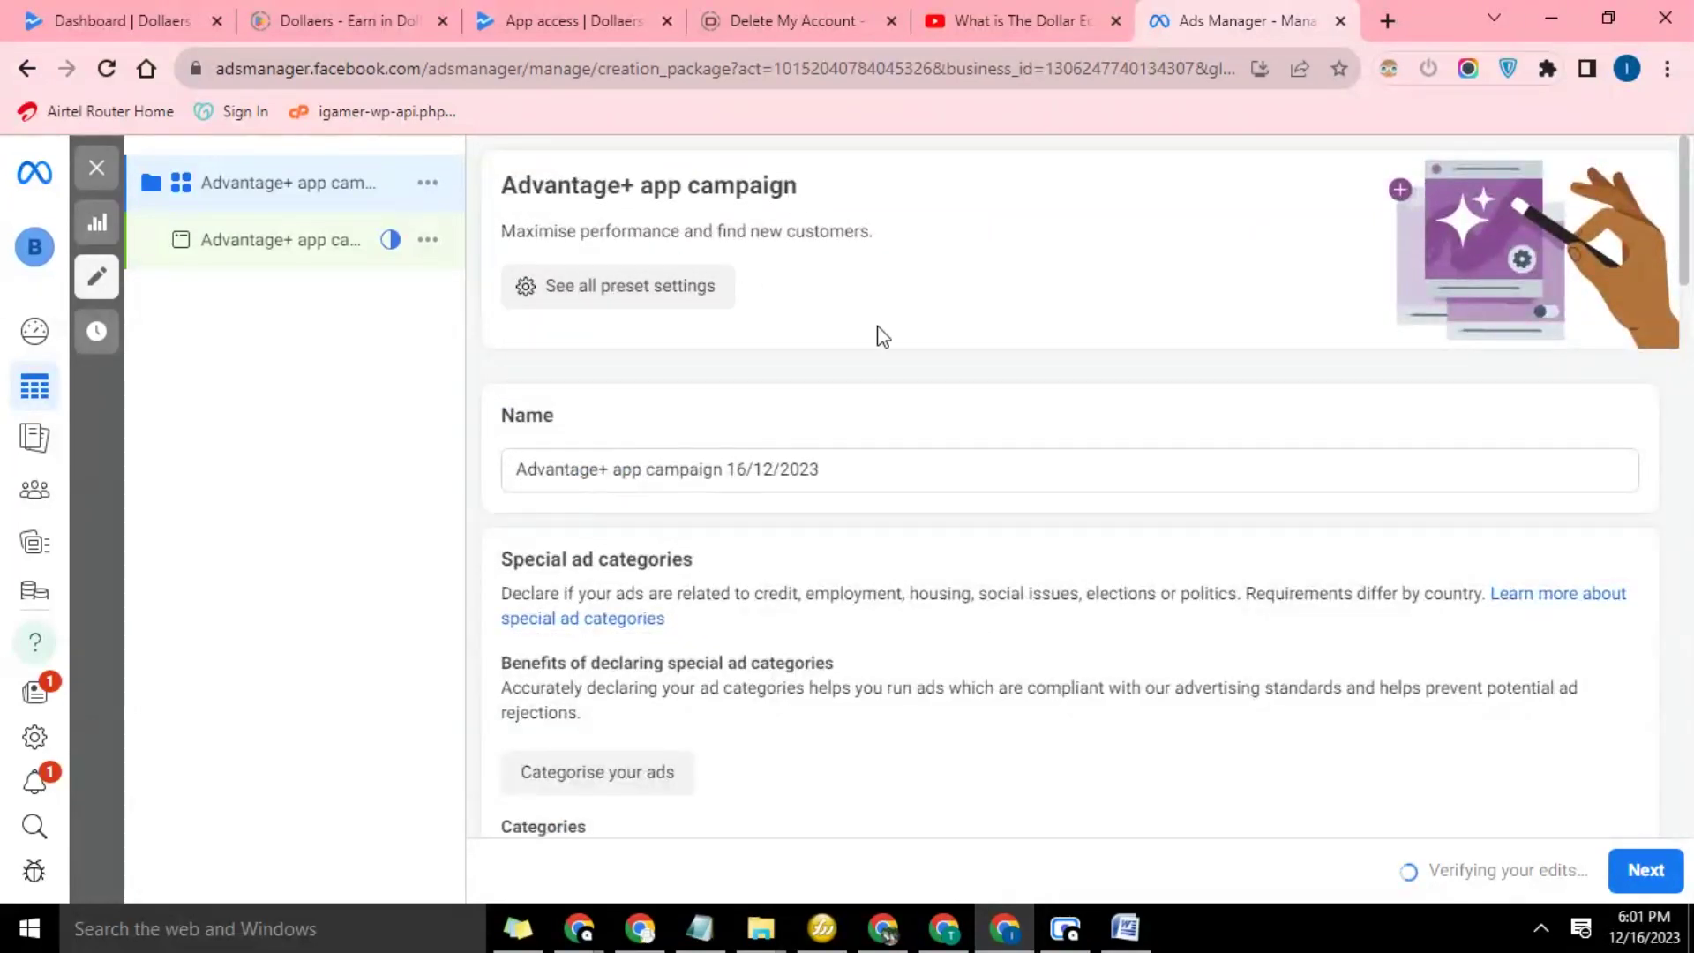
scroll(901, 379, down, 1)
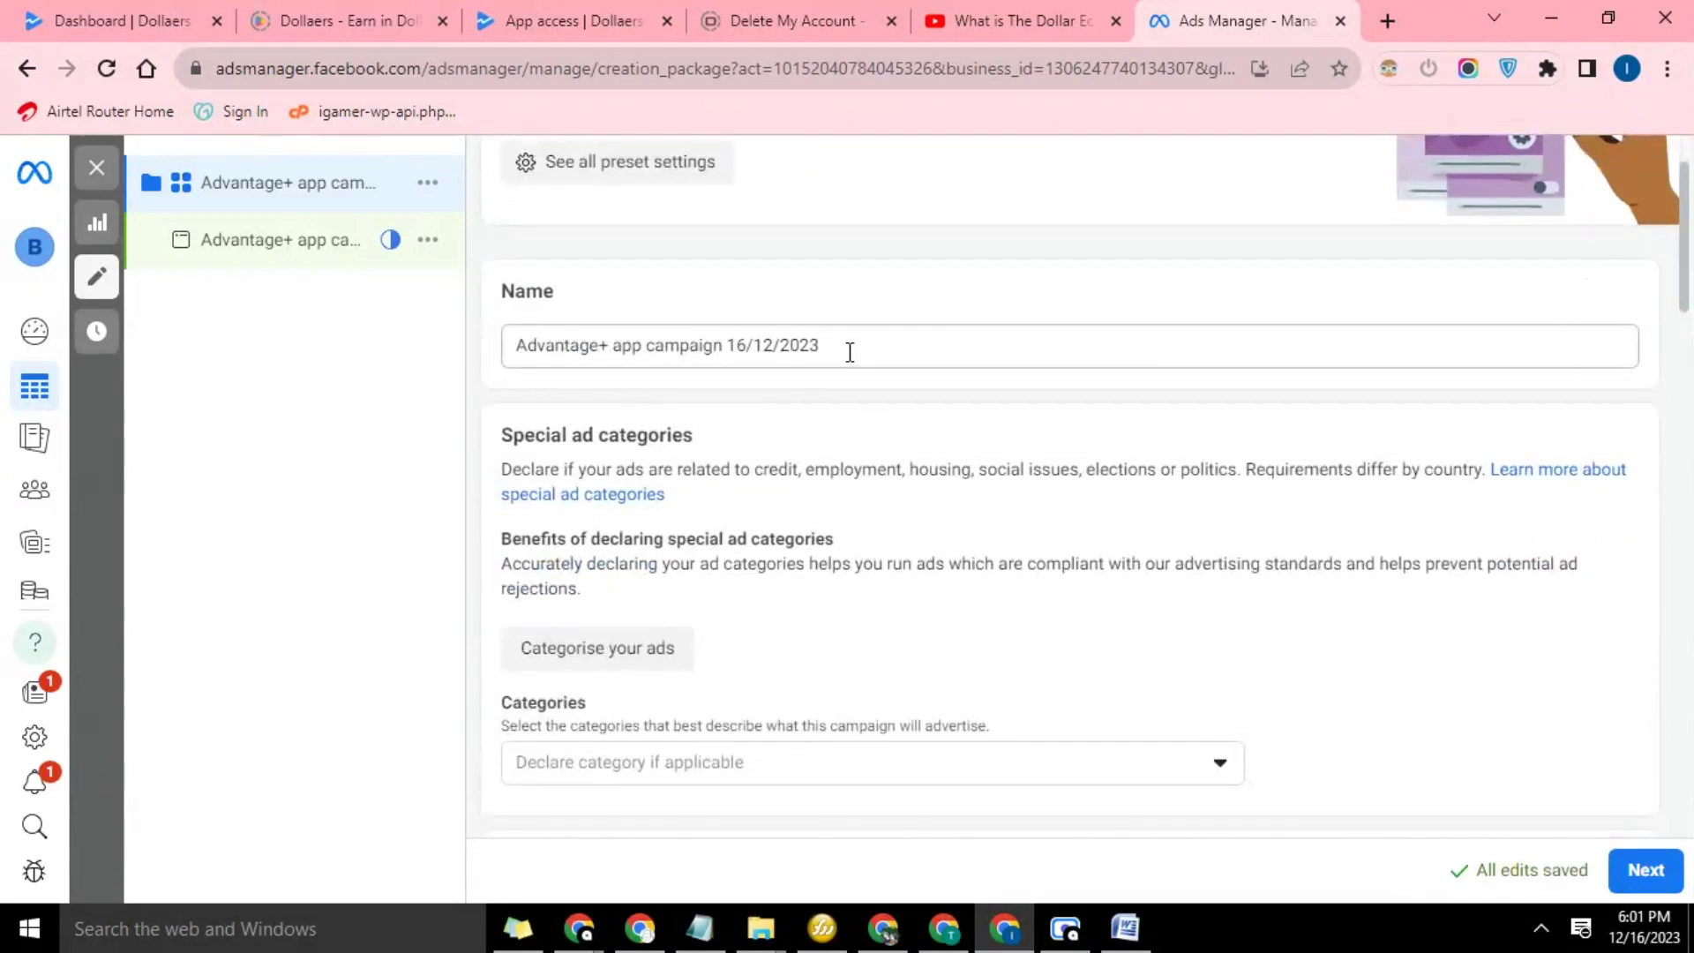
Rename the campaign to 'Dollaers App Install' and check the special ad categories without choosing one
drag(850, 352, 473, 341)
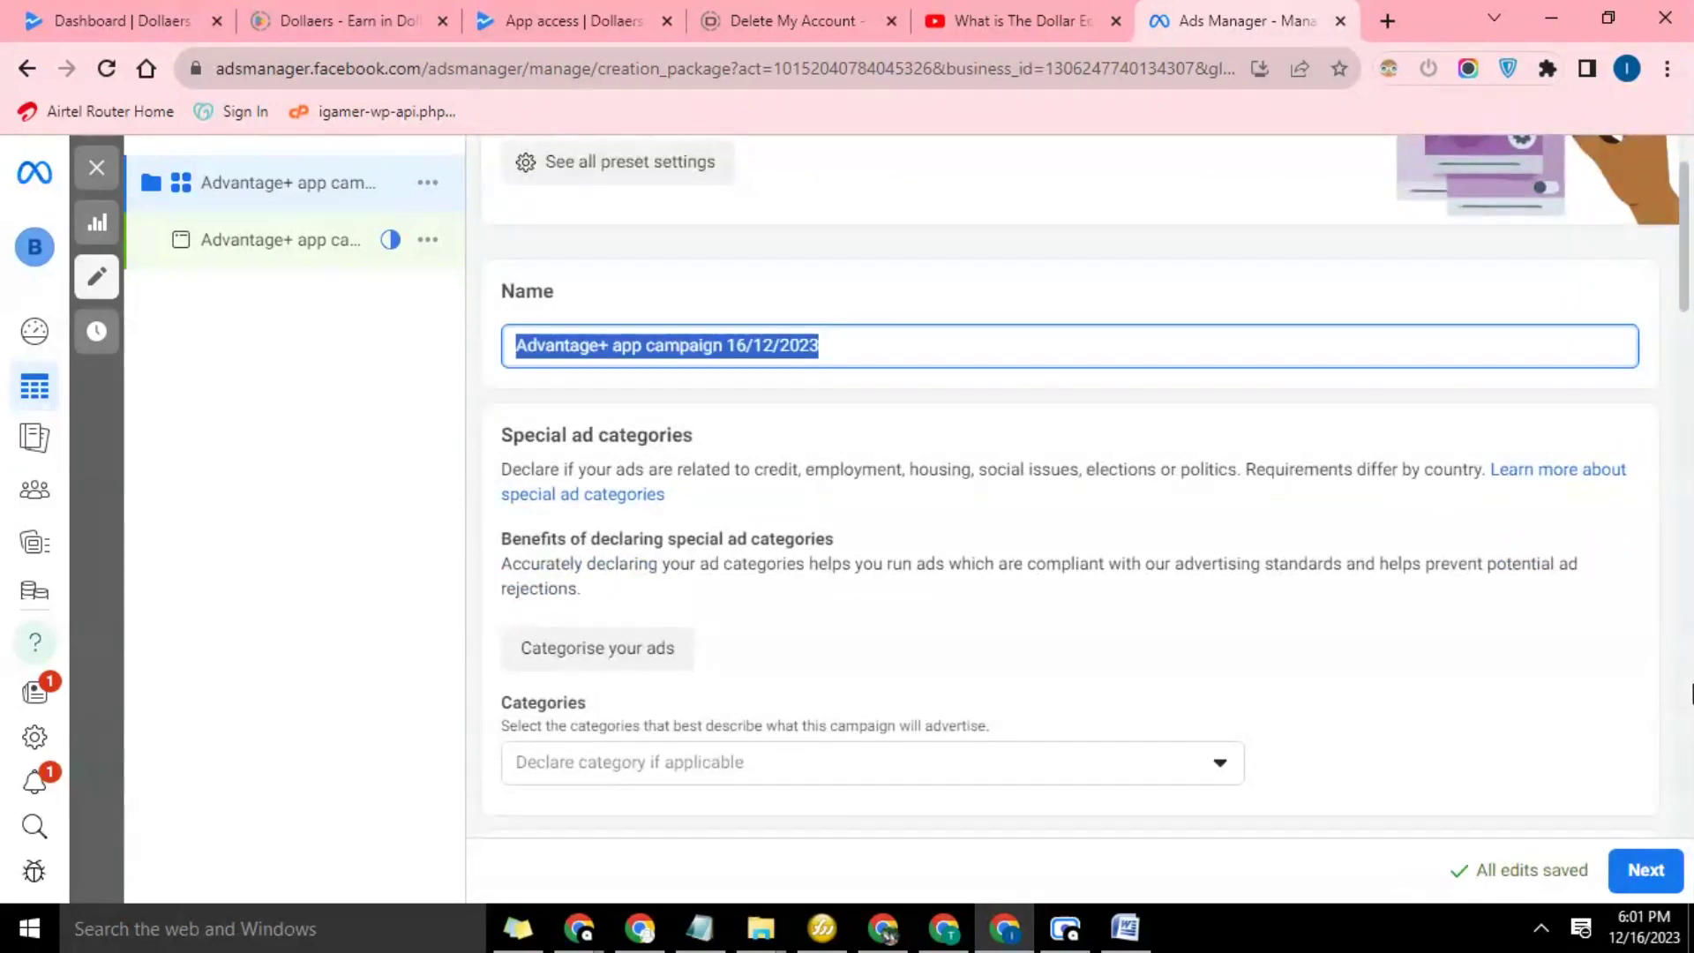
text(Dollaers App Install)
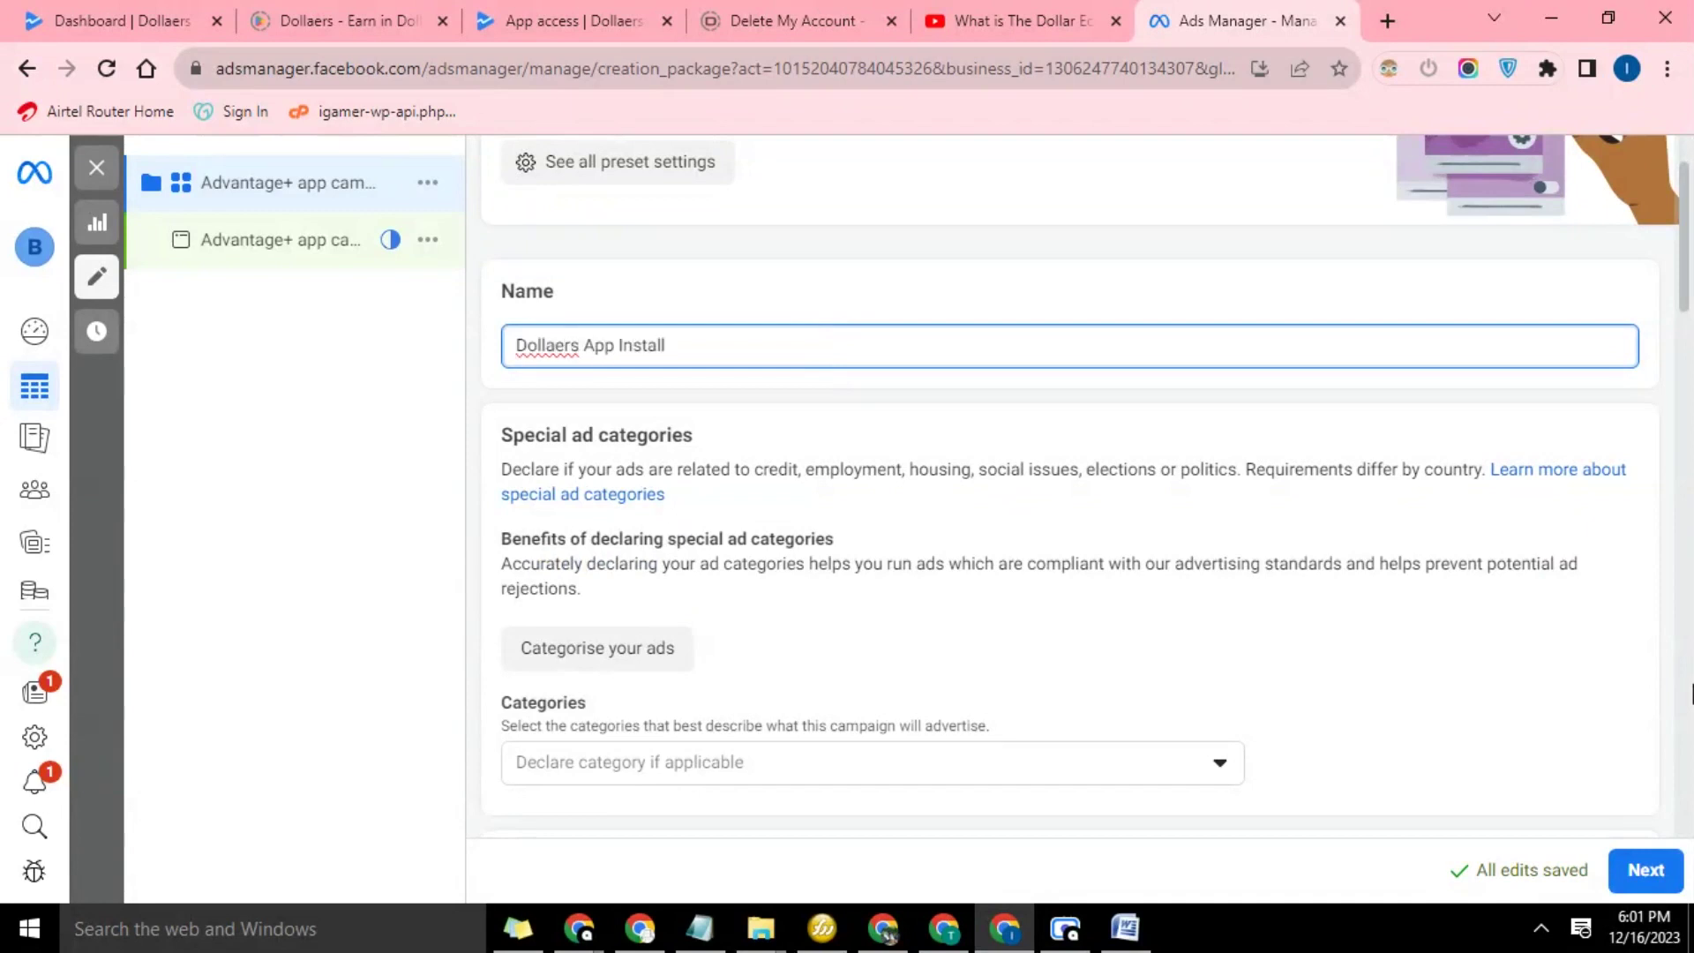
scroll(988, 600, down, 3)
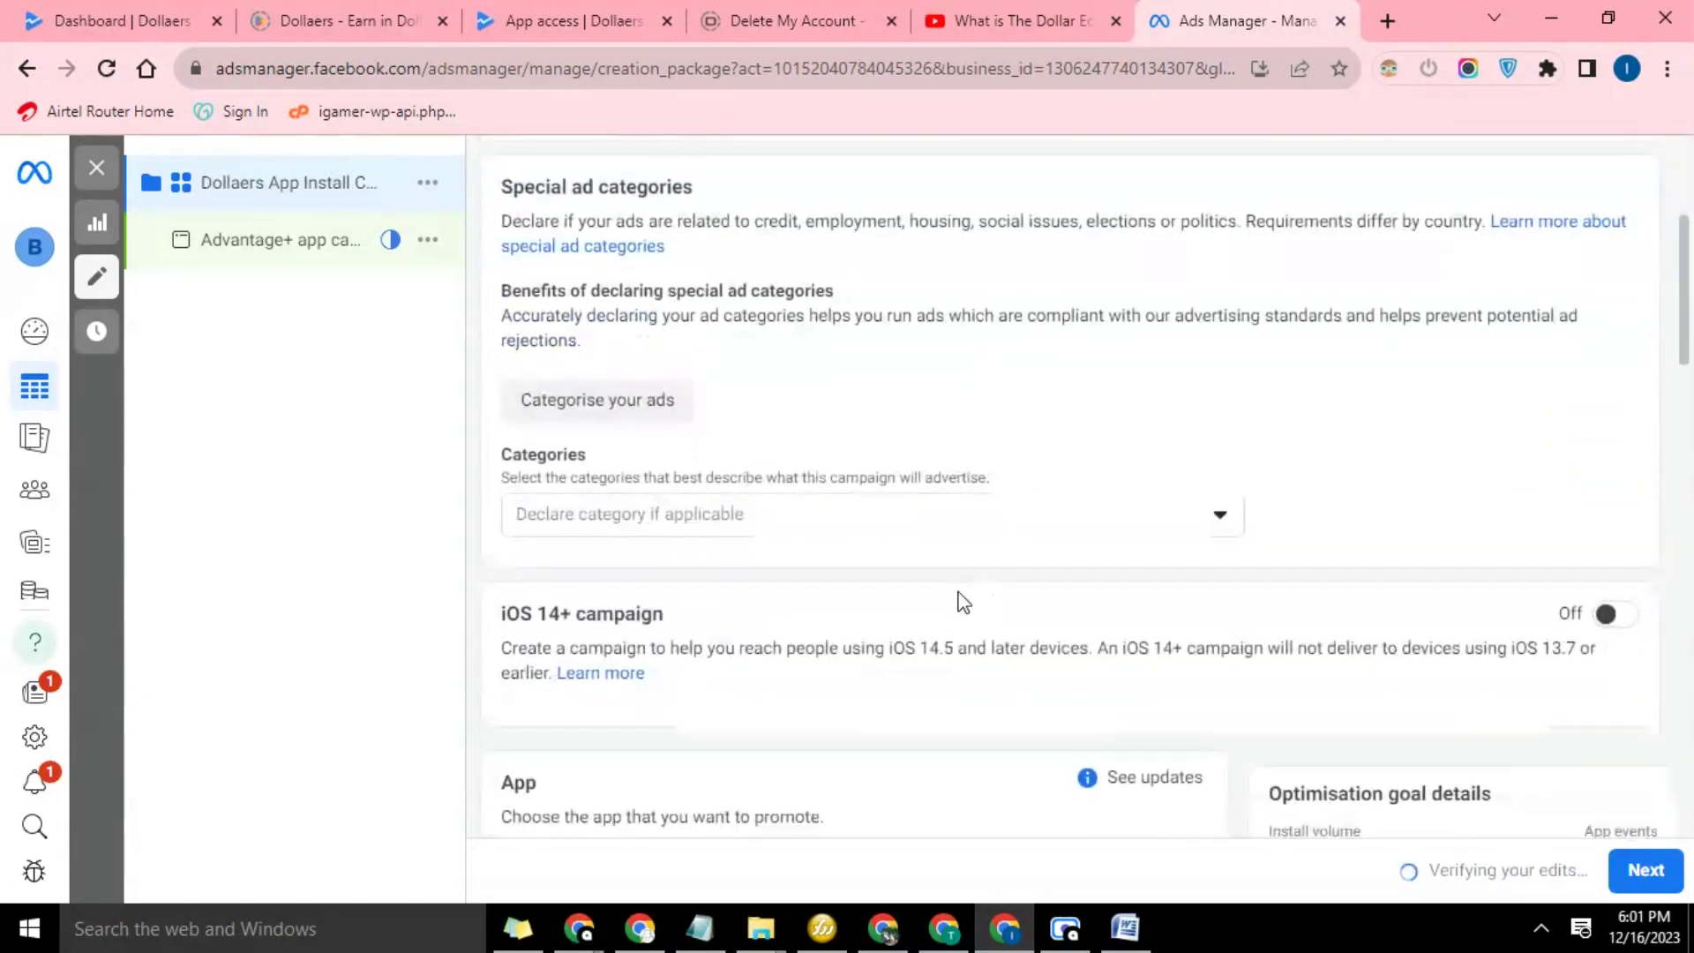
scroll(962, 605, down, 1)
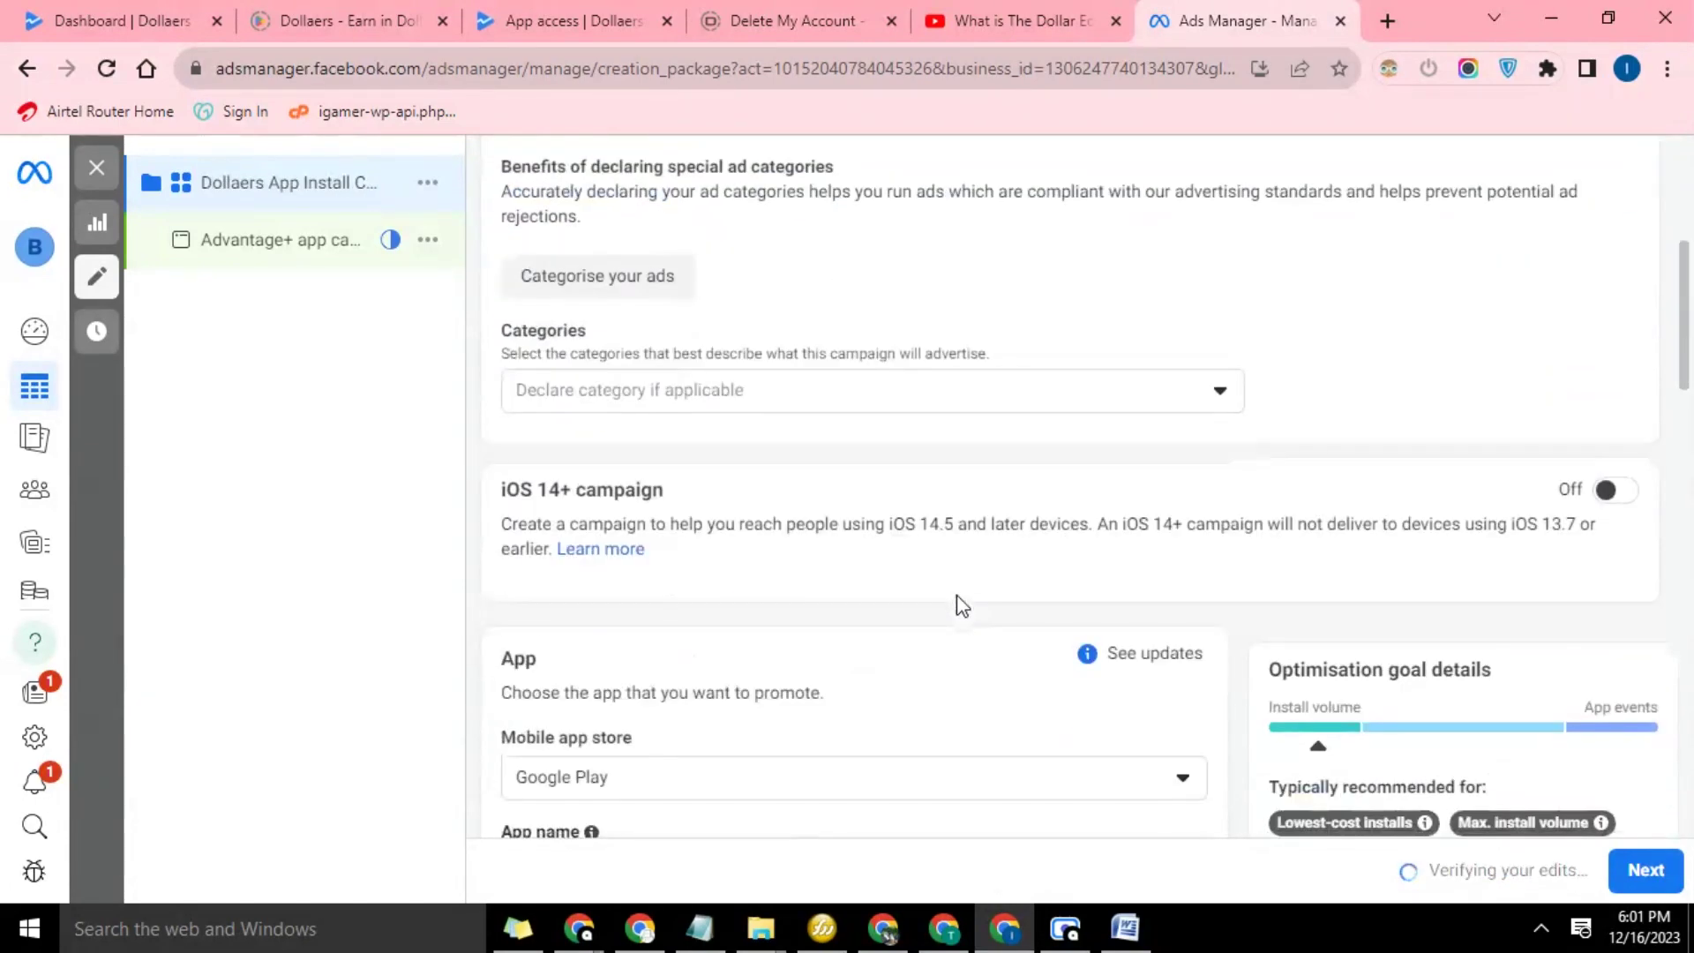
click(768, 401)
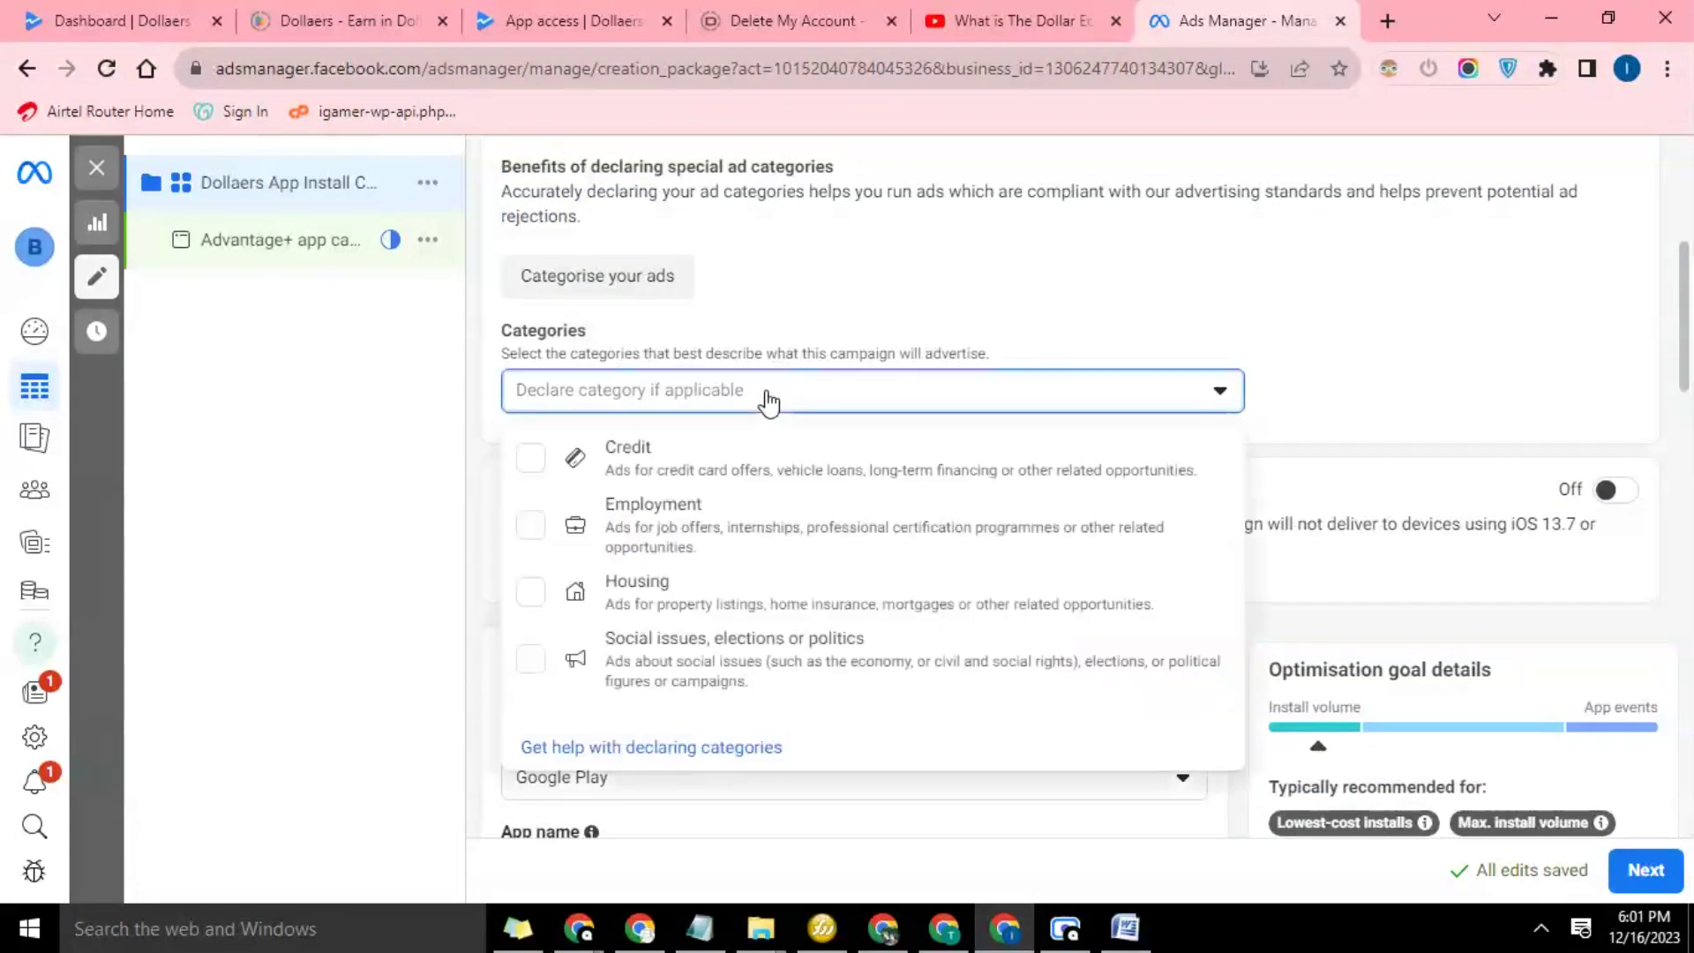
click(768, 401)
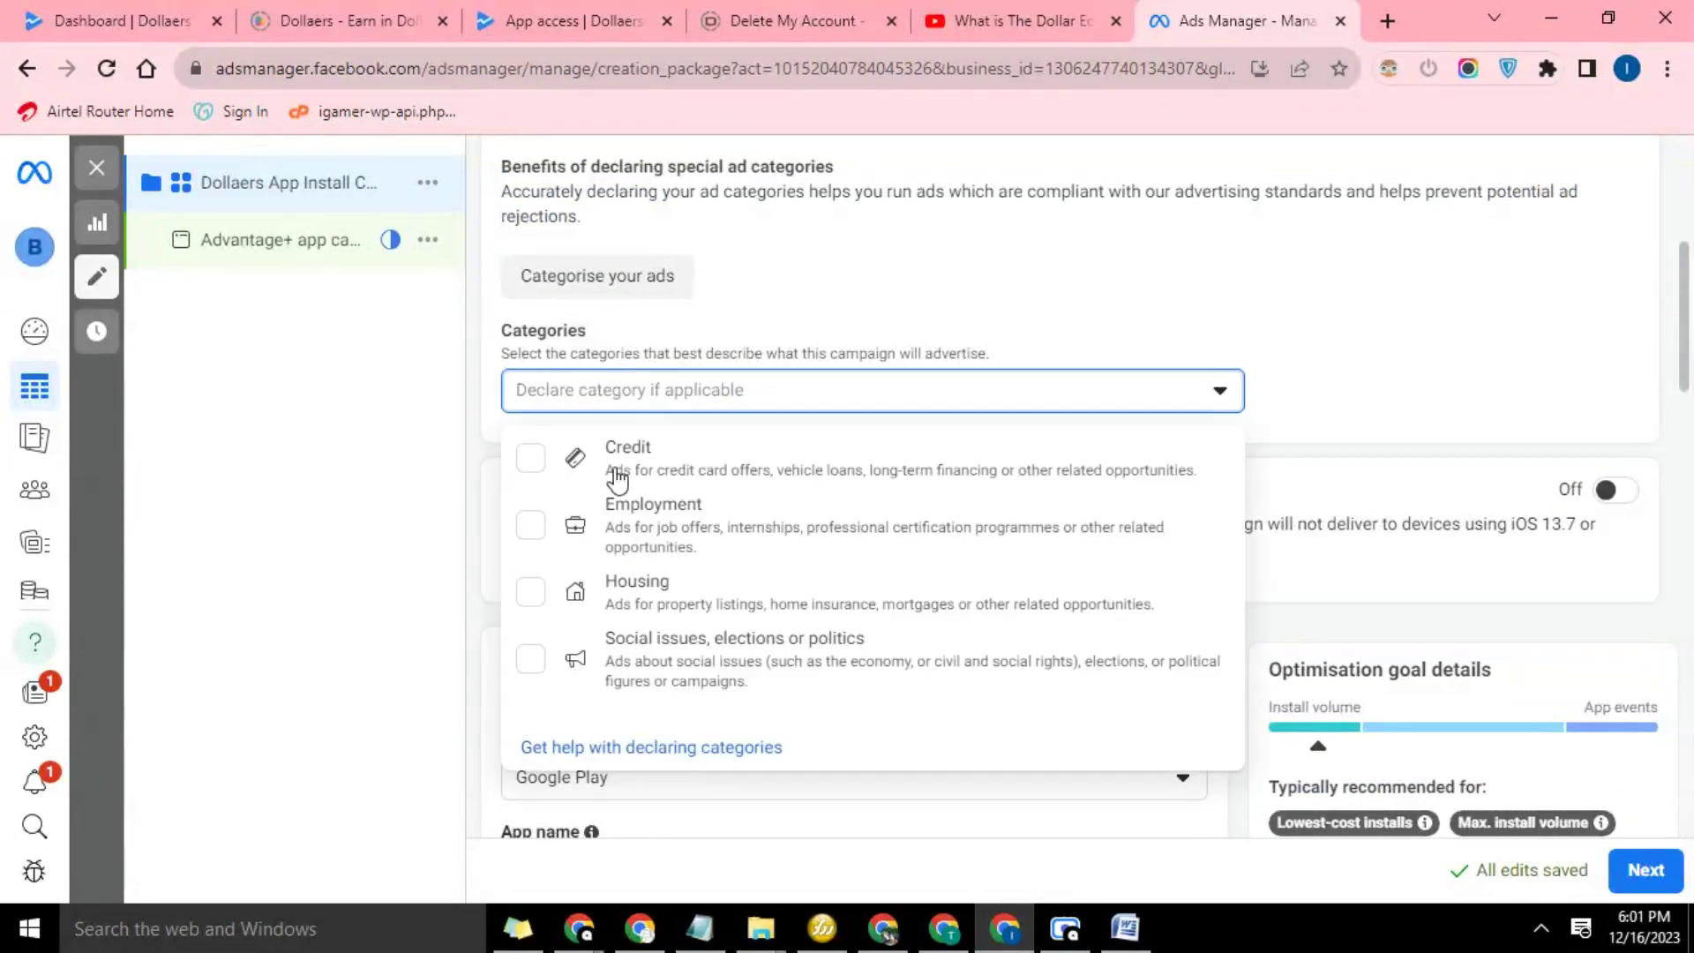
Leave special ad categories undeclared and keep Google Play as the app store
click(737, 388)
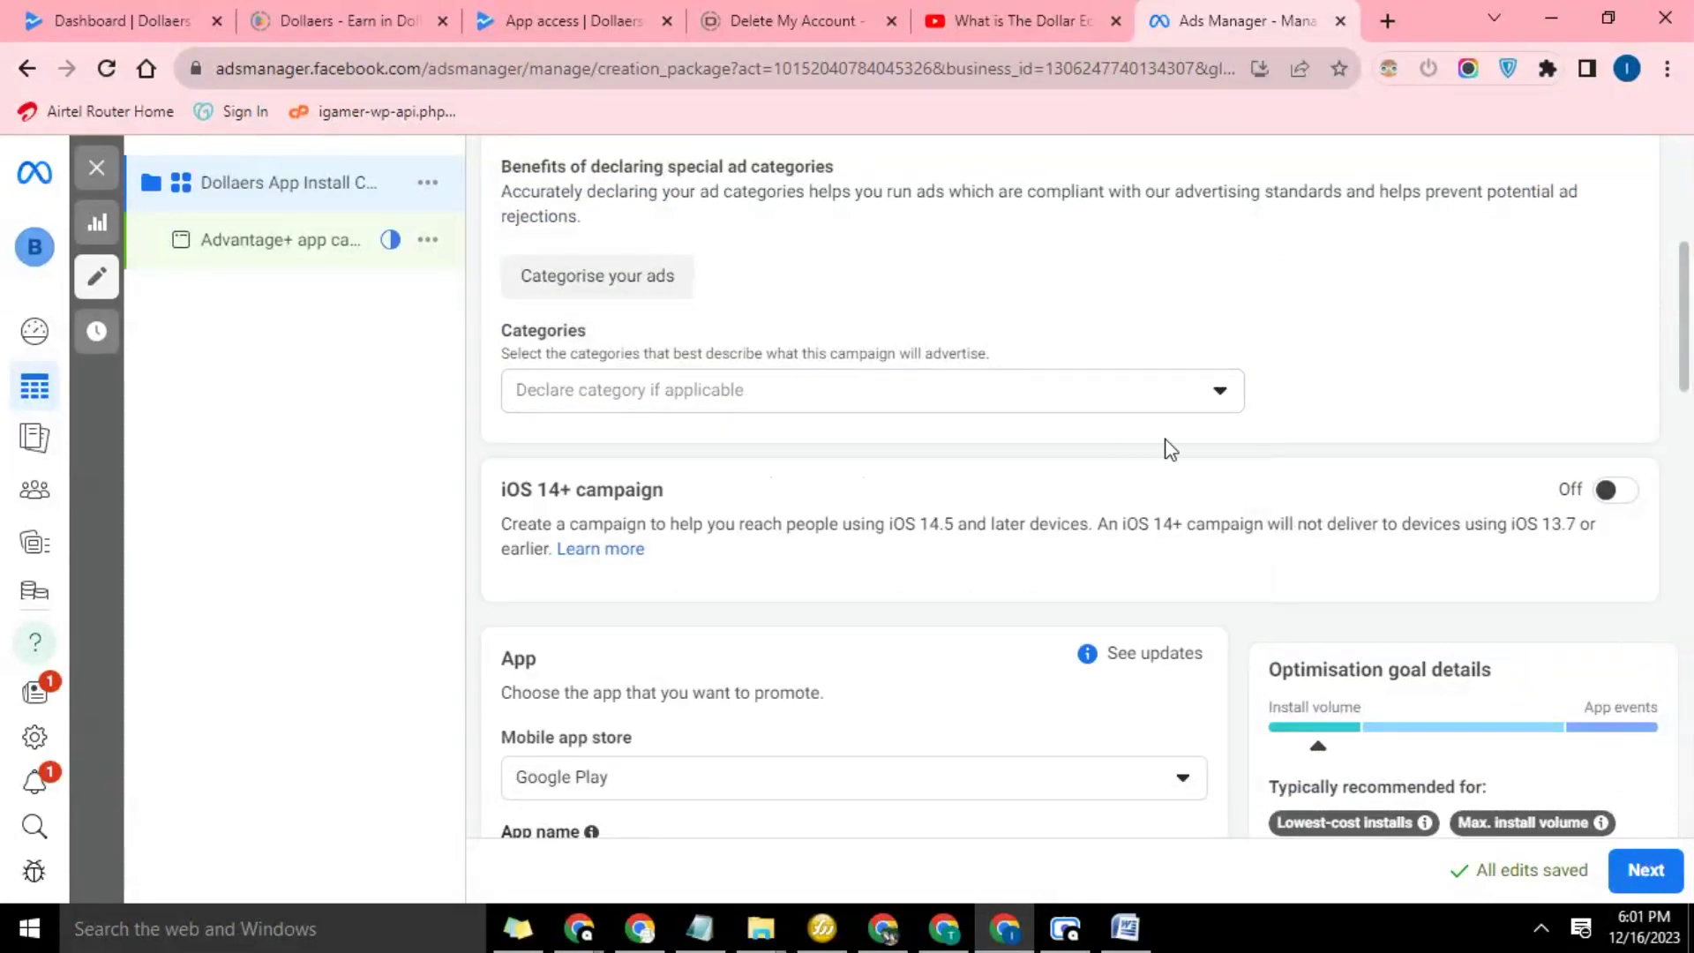
scroll(1015, 653, down, 4)
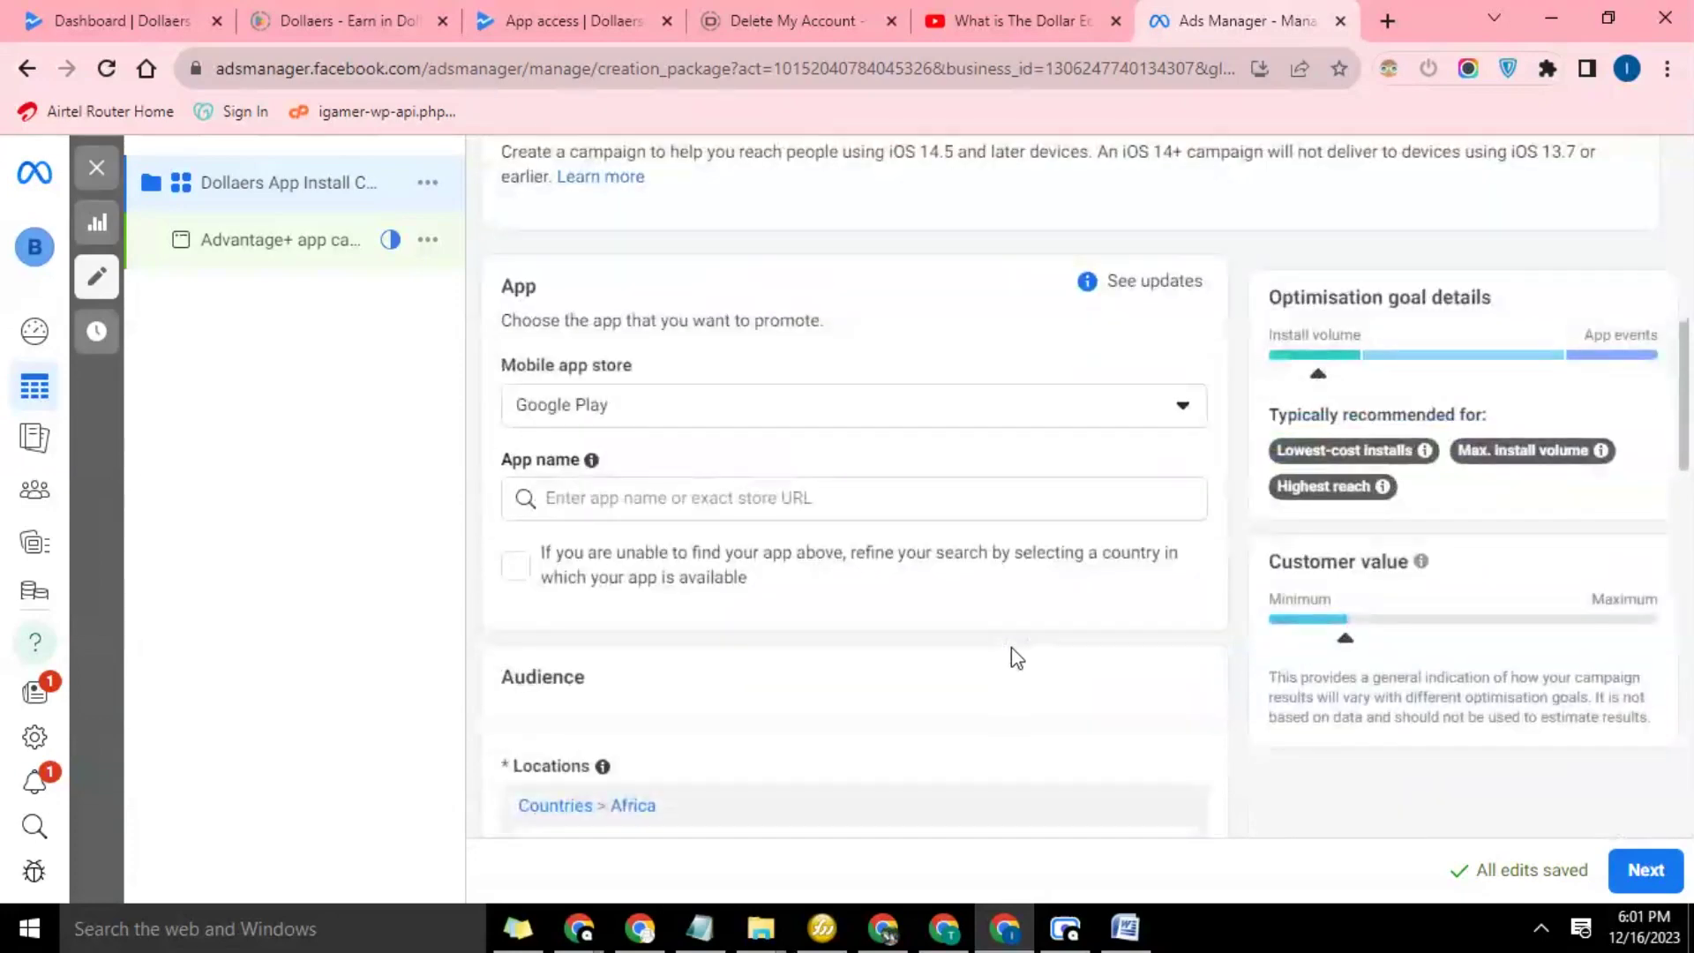
click(655, 417)
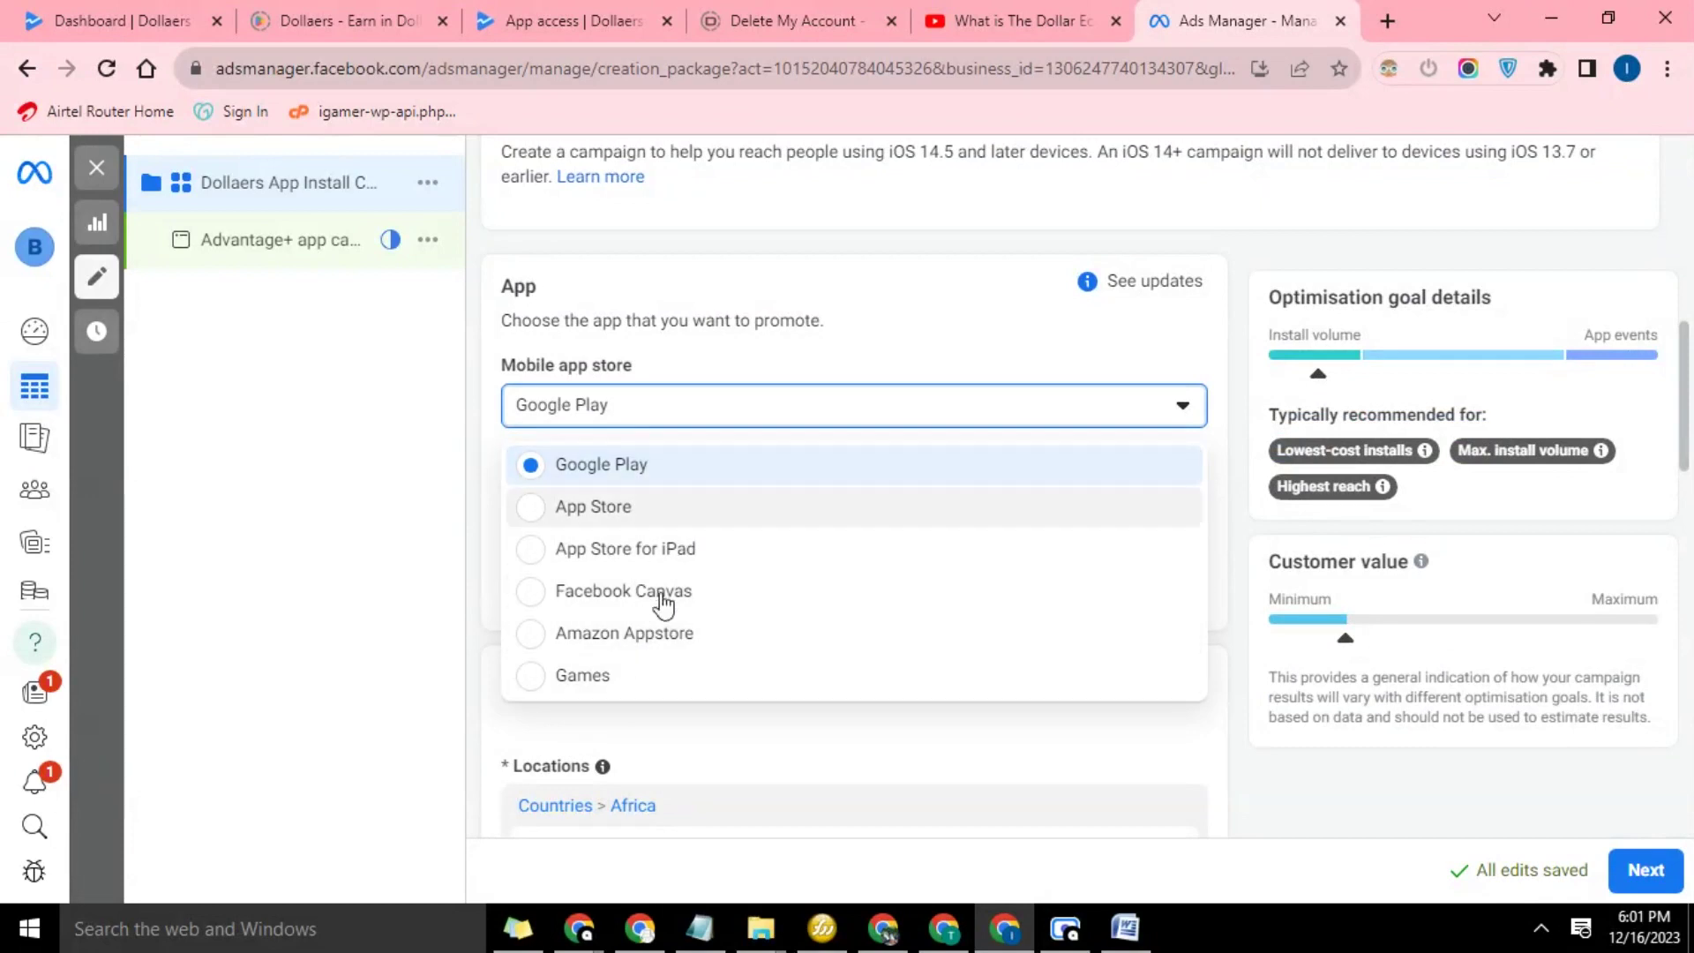
click(625, 468)
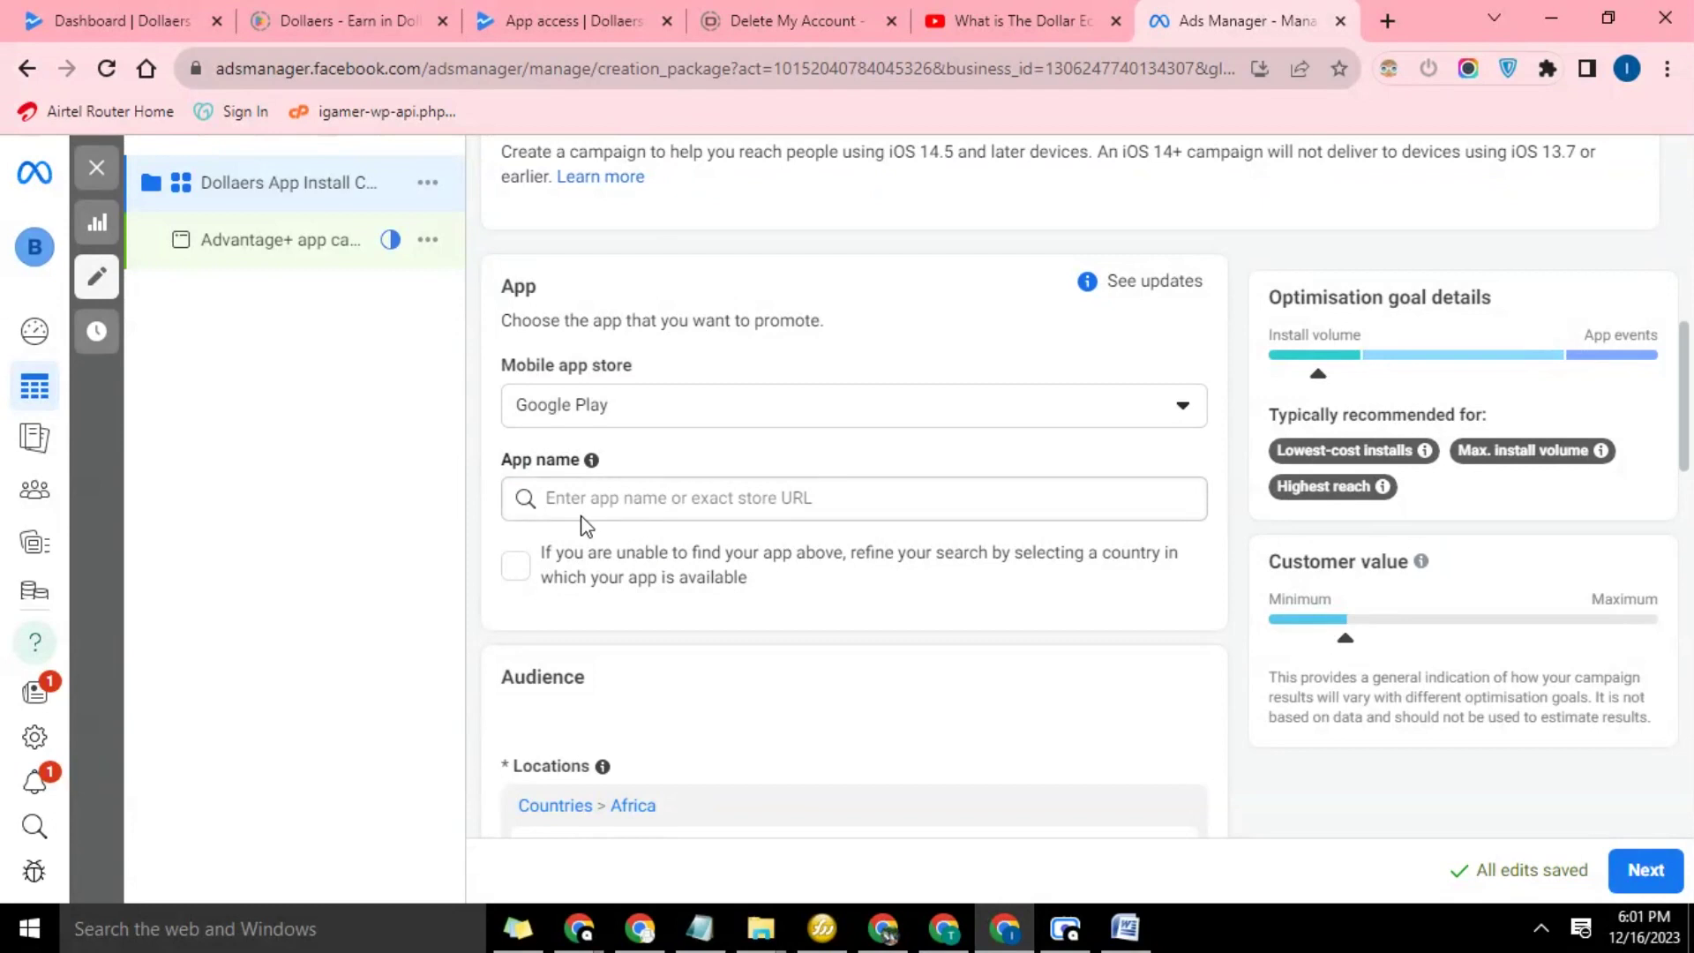
Search for the app 'Dollaers' and look through the results
click(832, 495)
text(Do)
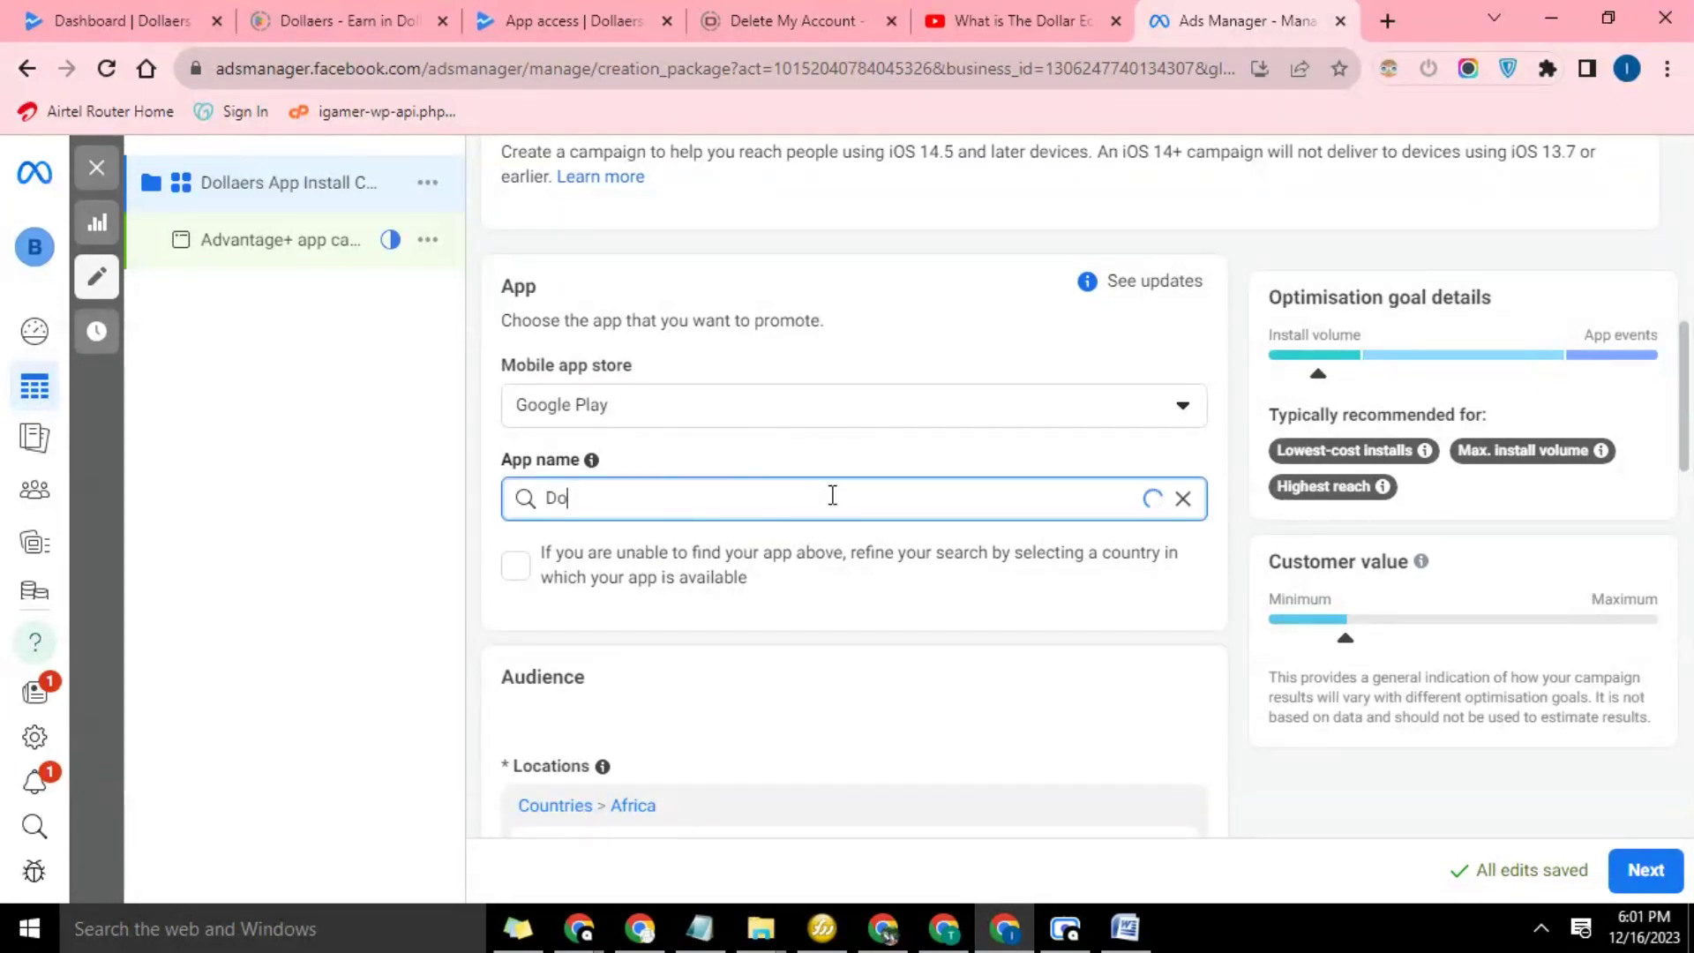
text(llaers)
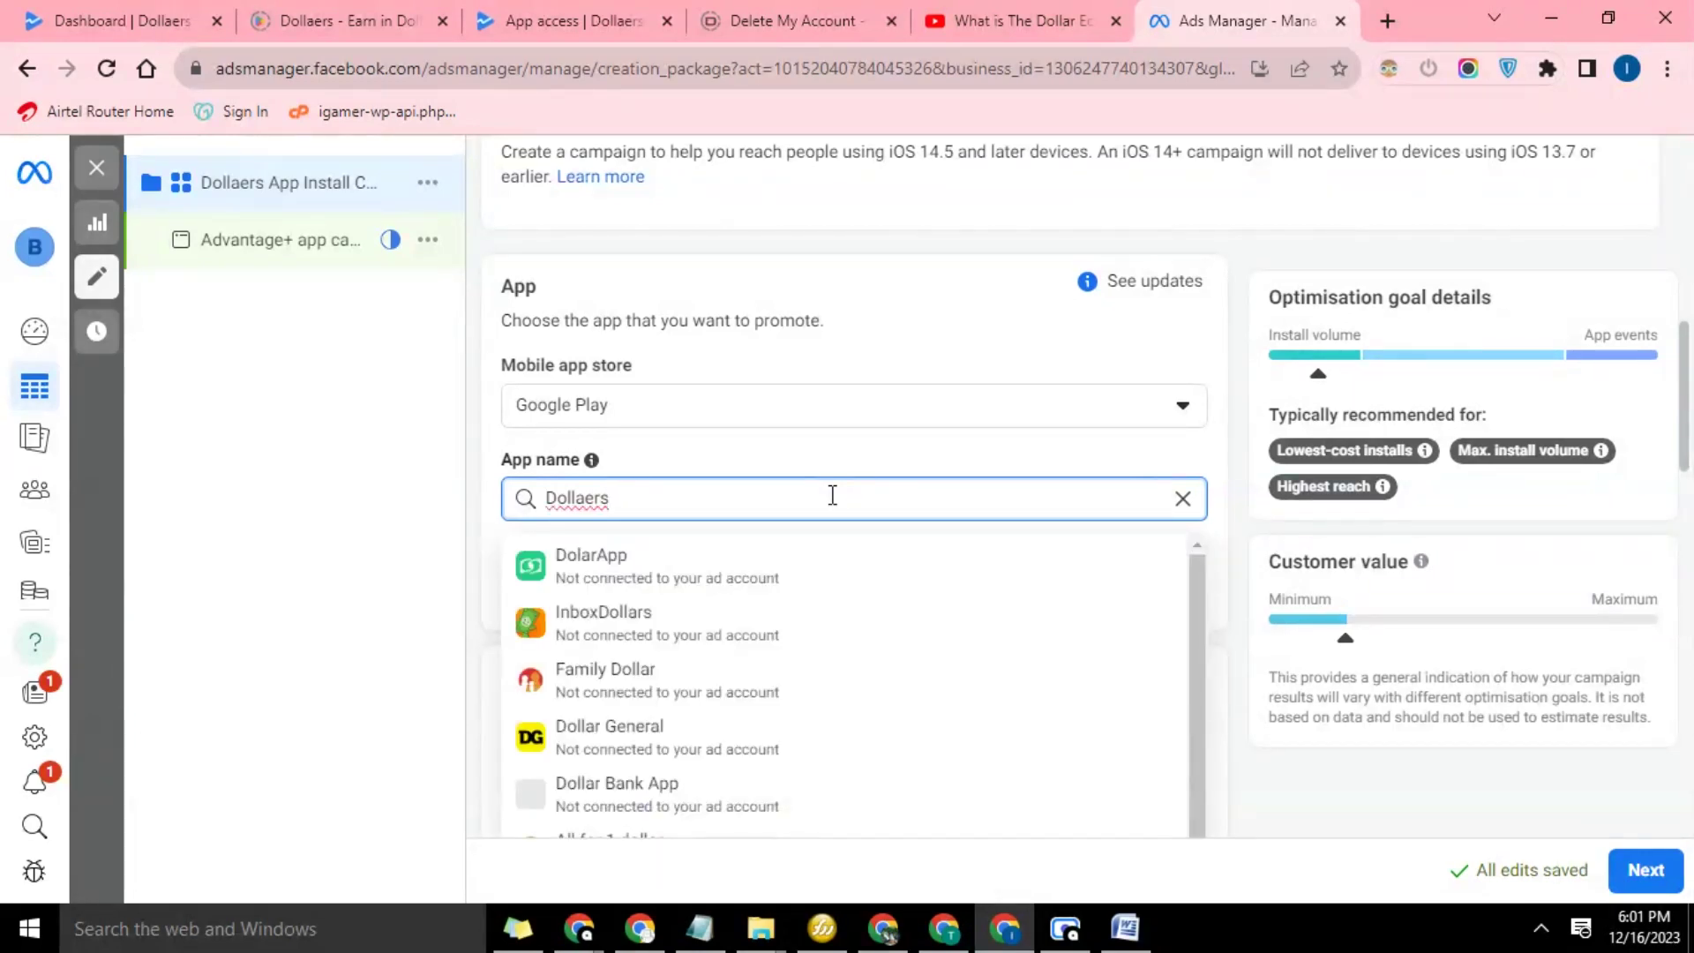
scroll(860, 631, down, 1)
scroll(861, 634, down, 1)
scroll(883, 706, down, 2)
scroll(781, 708, down, 3)
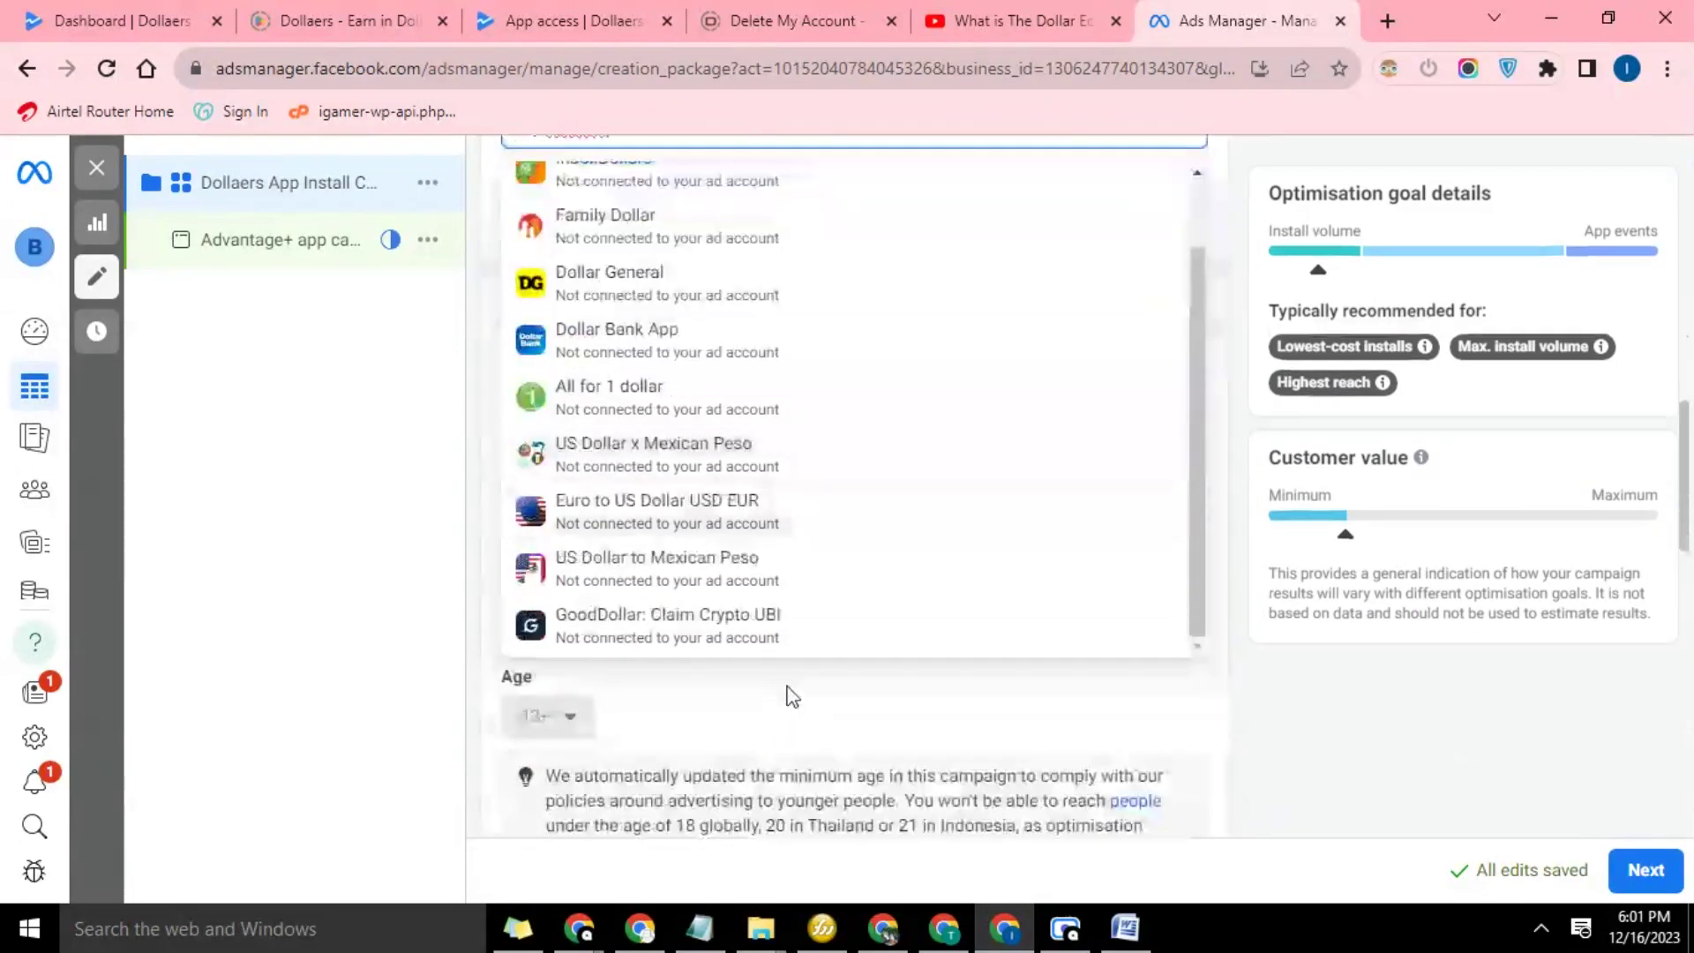
scroll(816, 569, up, 3)
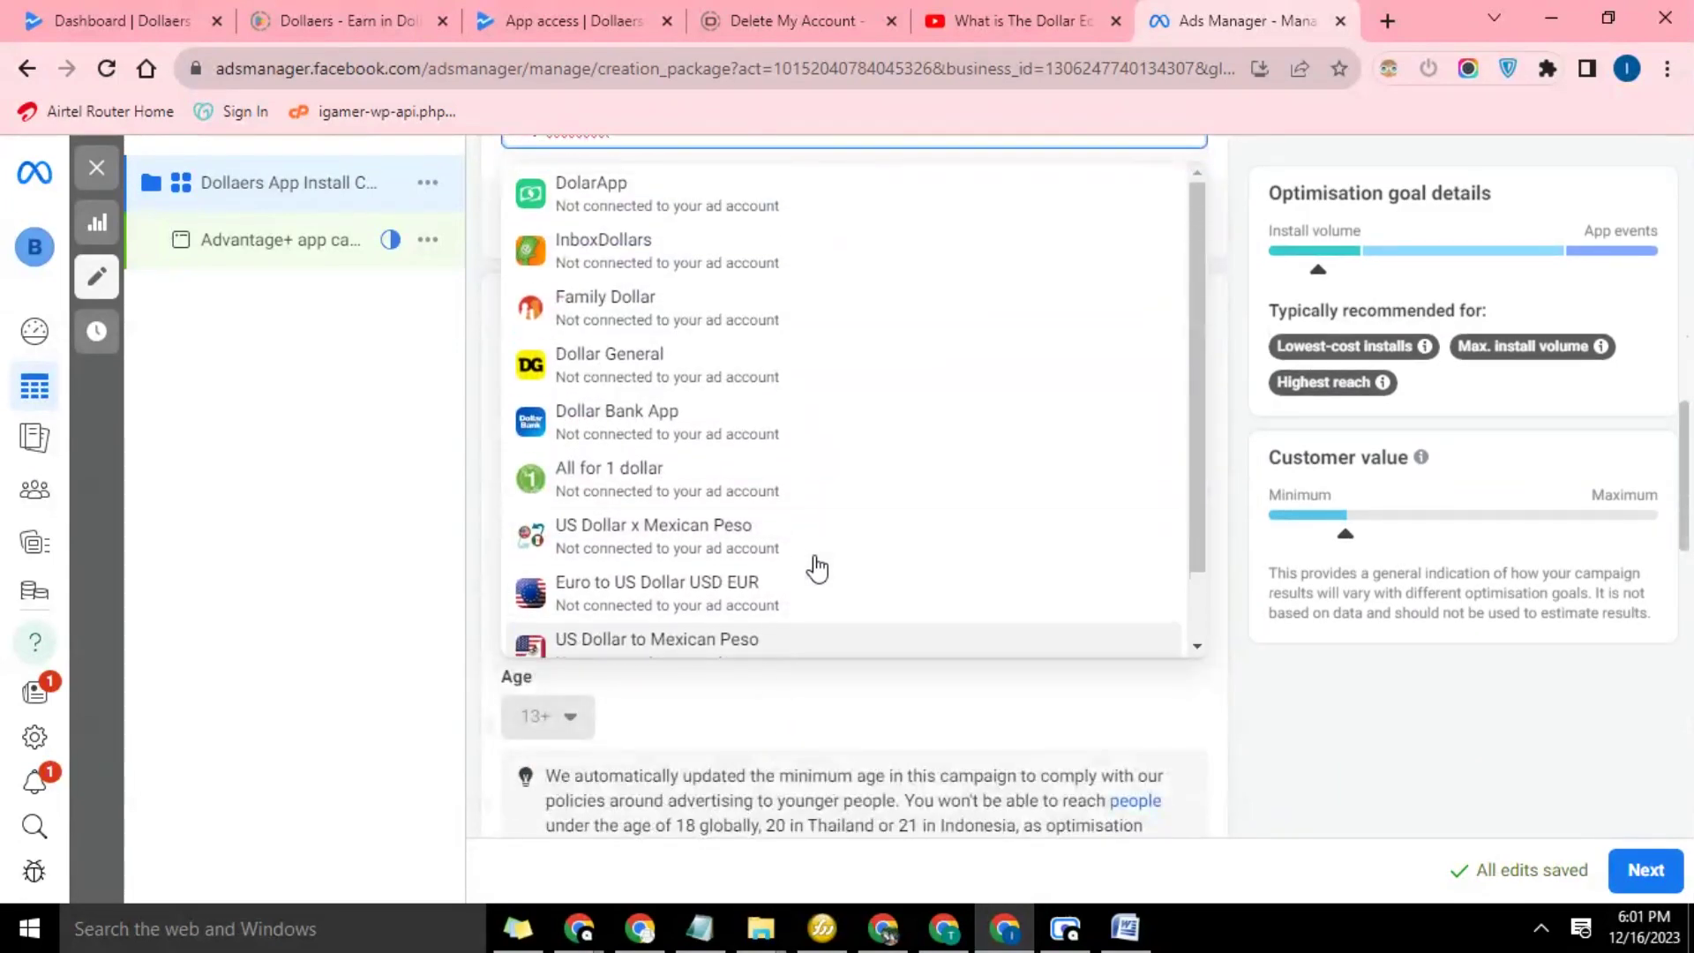
scroll(961, 726, up, 1)
scroll(962, 725, up, 2)
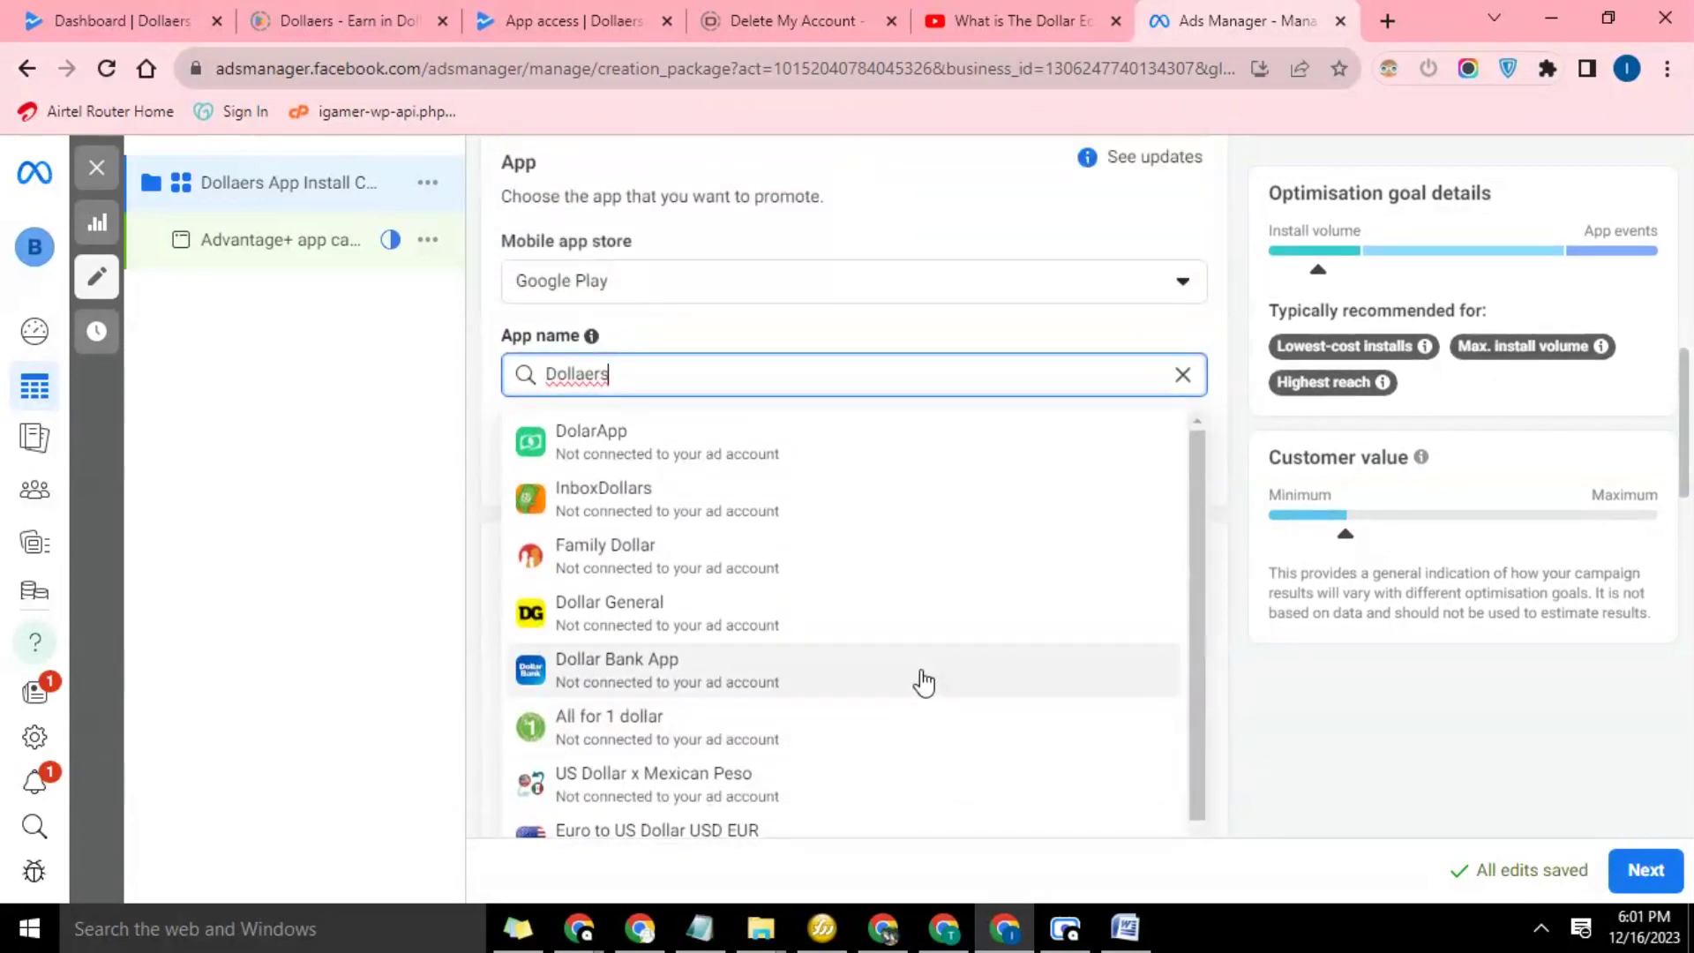
Copy the Dollaers app's Google Play page address from the Play Store tab
click(394, 26)
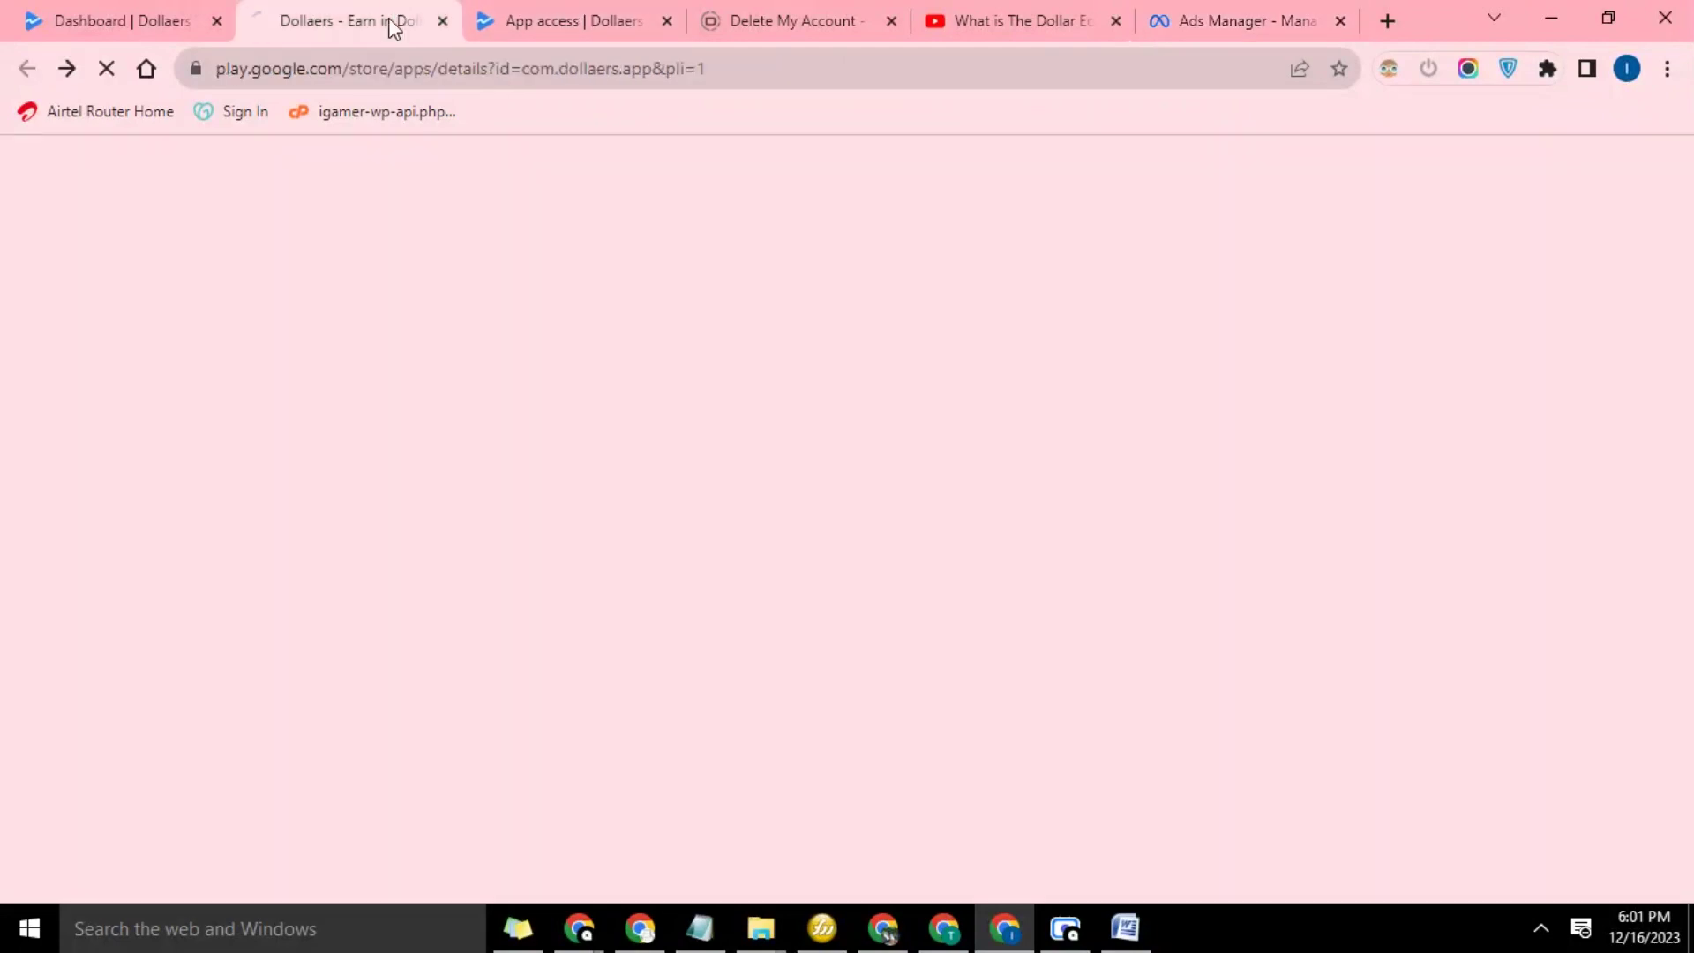
click(372, 69)
right_click(375, 70)
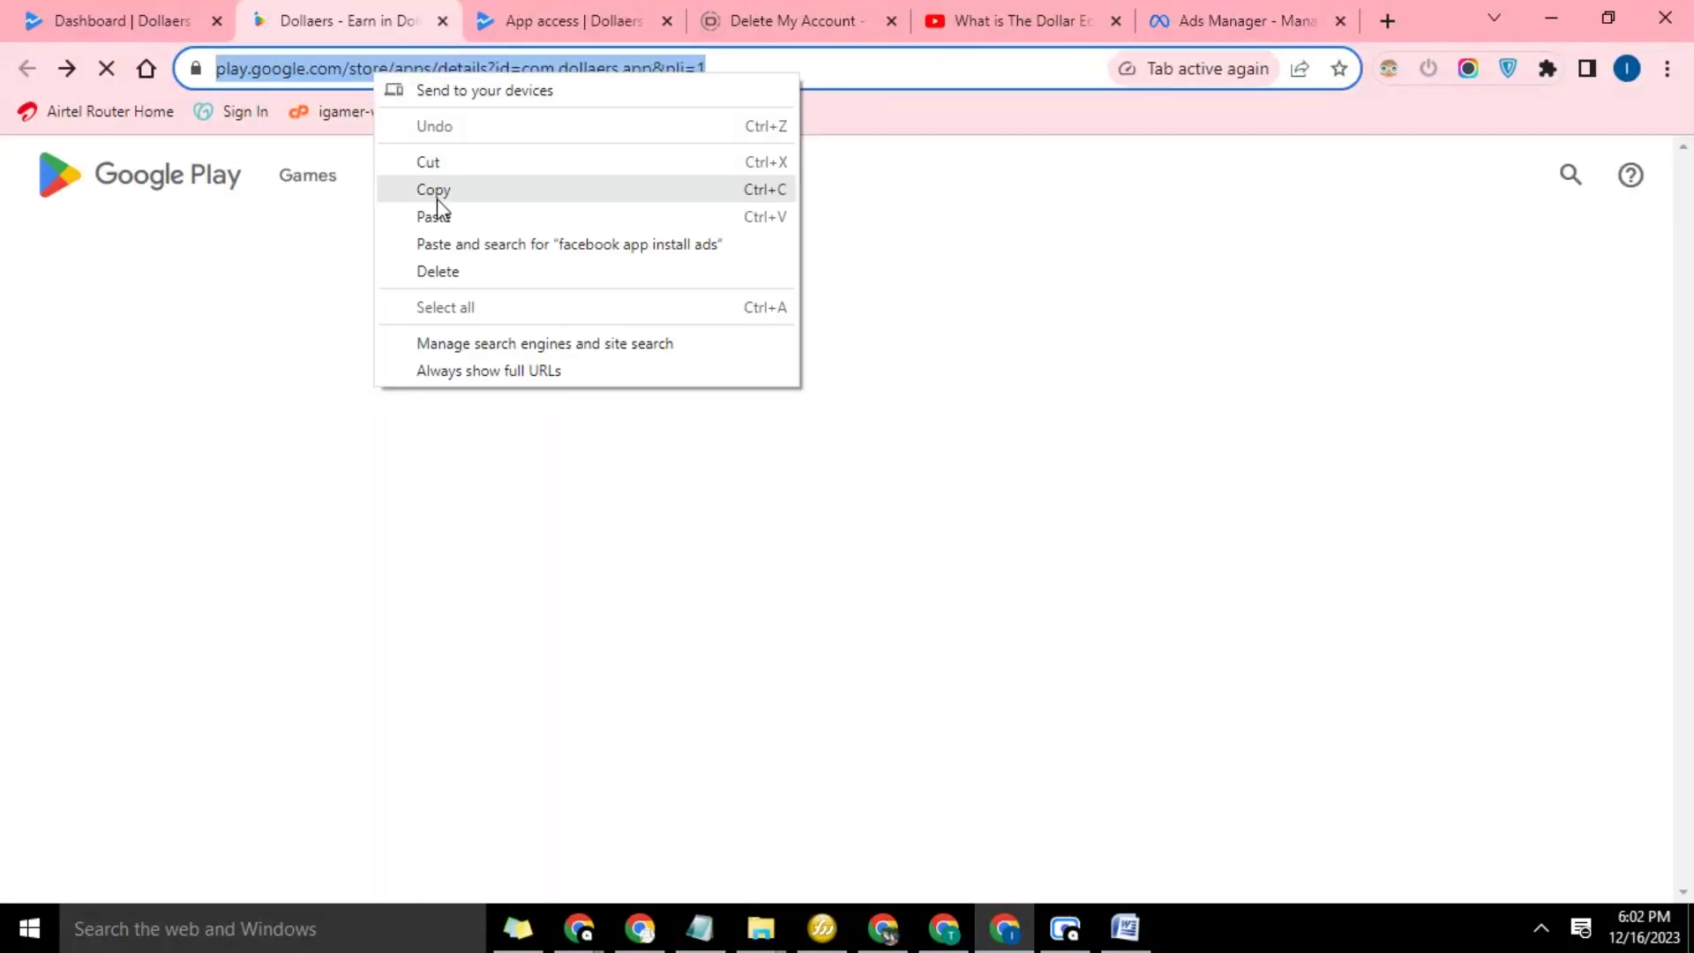
click(434, 190)
Paste the Play Store address as the app search and pick 'Dollaers - Earn in Dollars'
click(1235, 12)
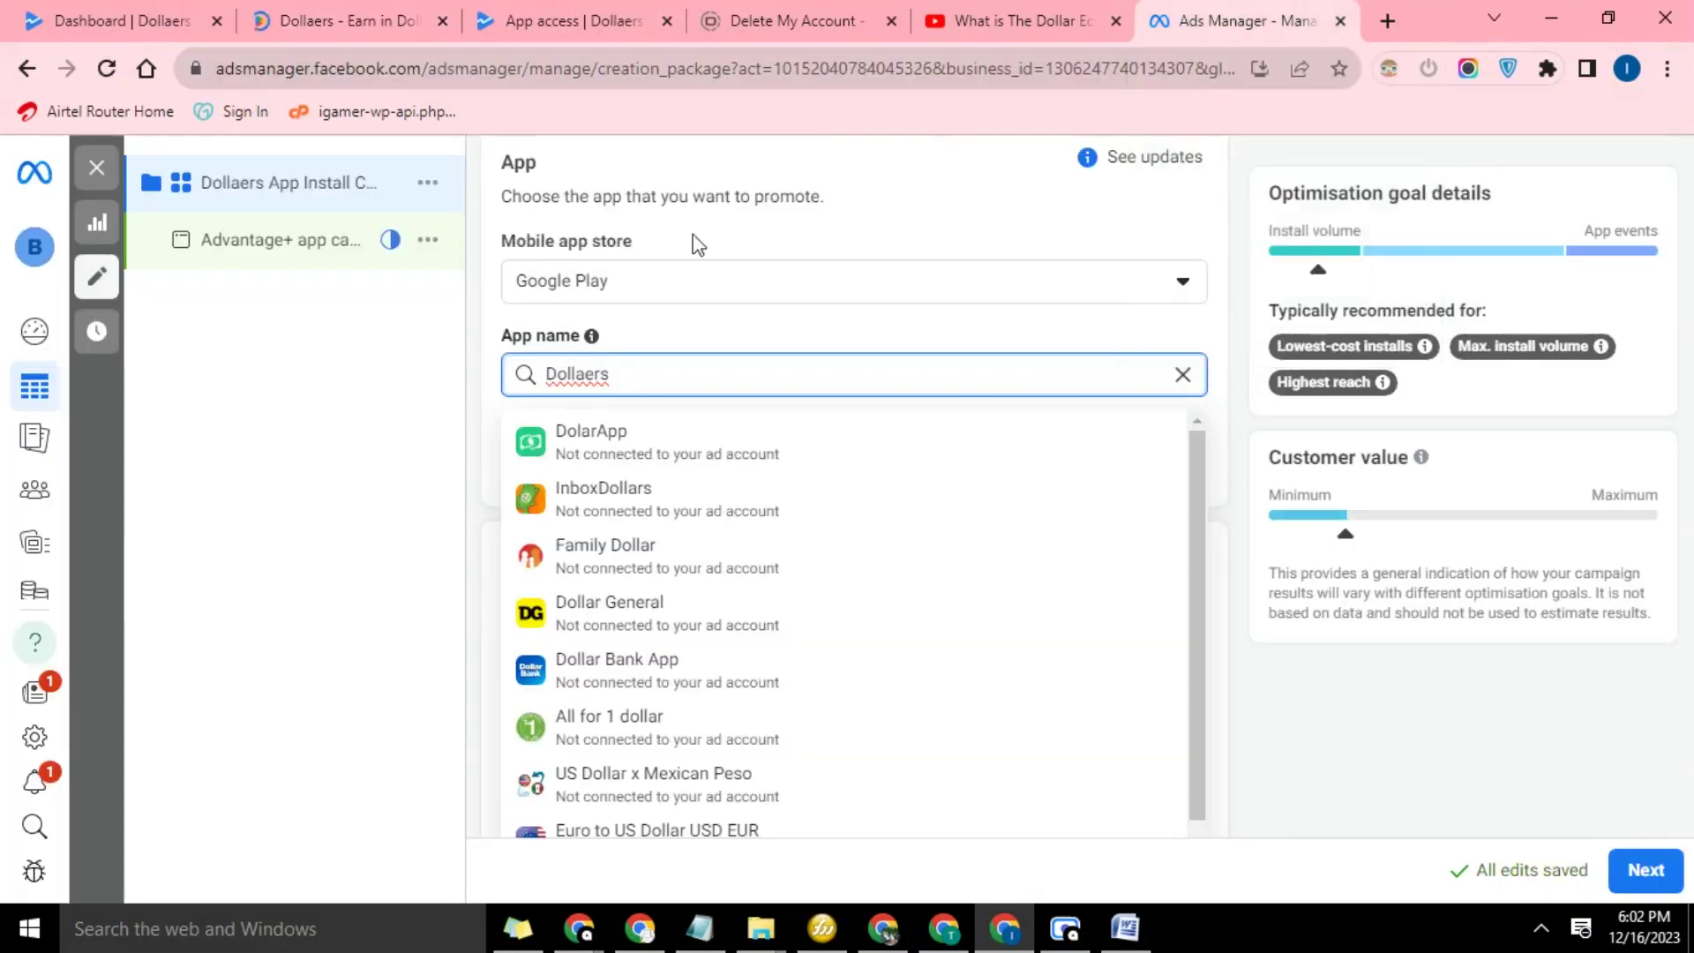
drag(669, 367, 554, 366)
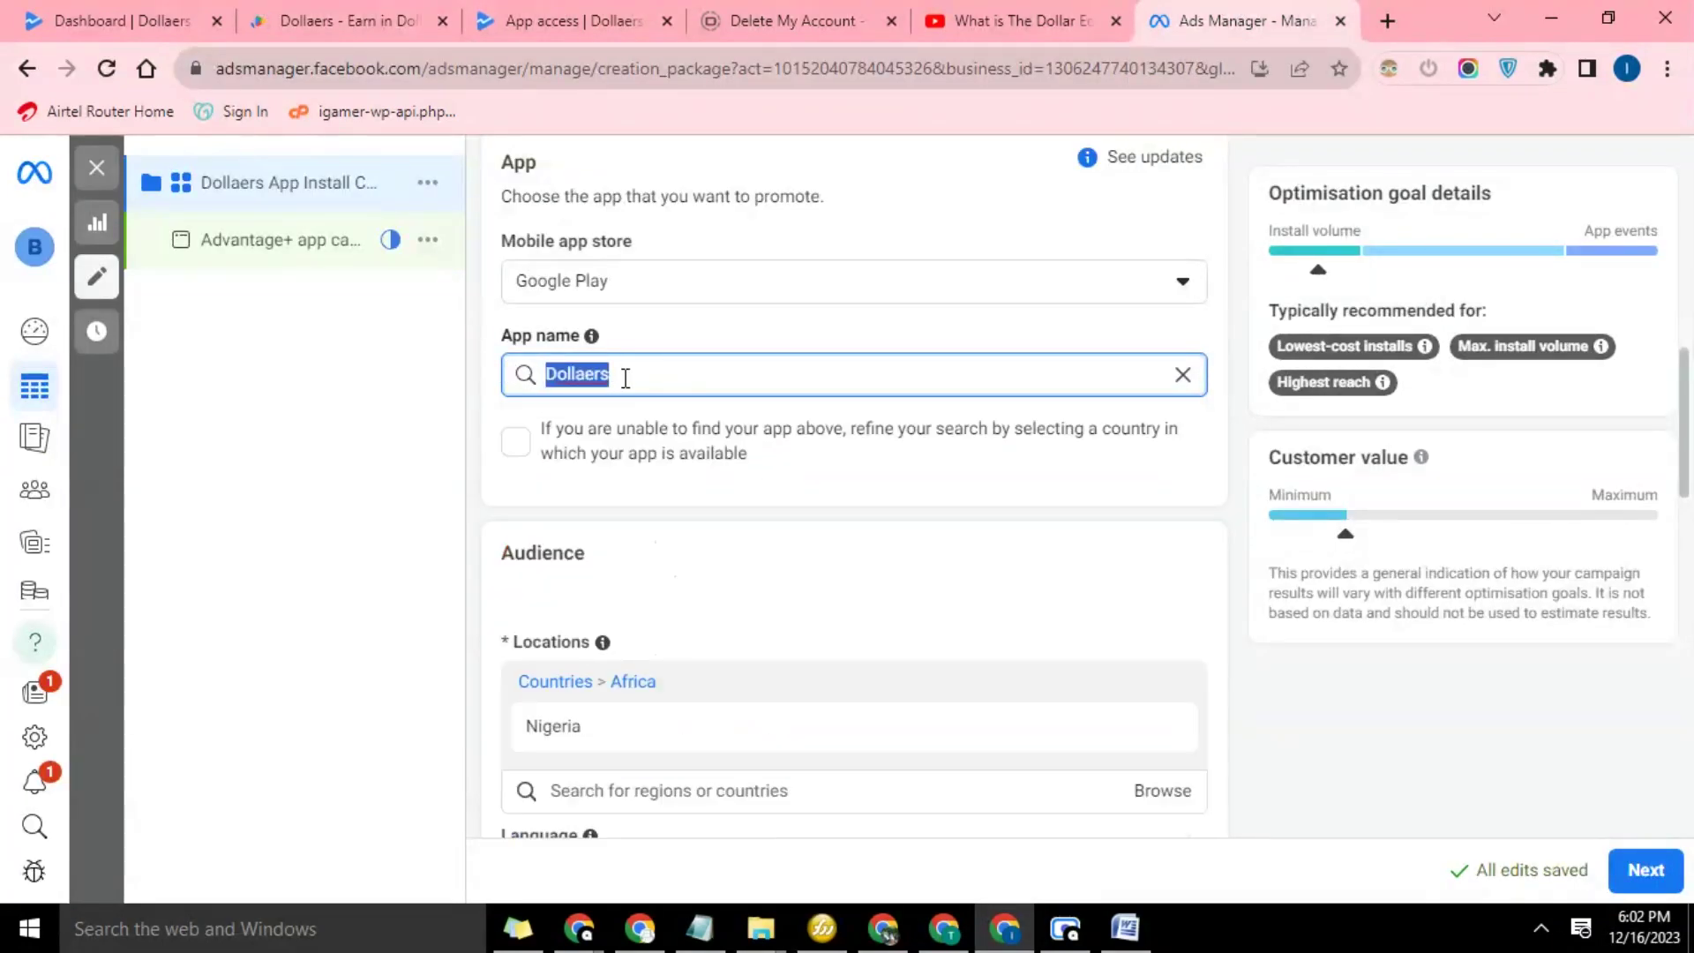
right_click(586, 373)
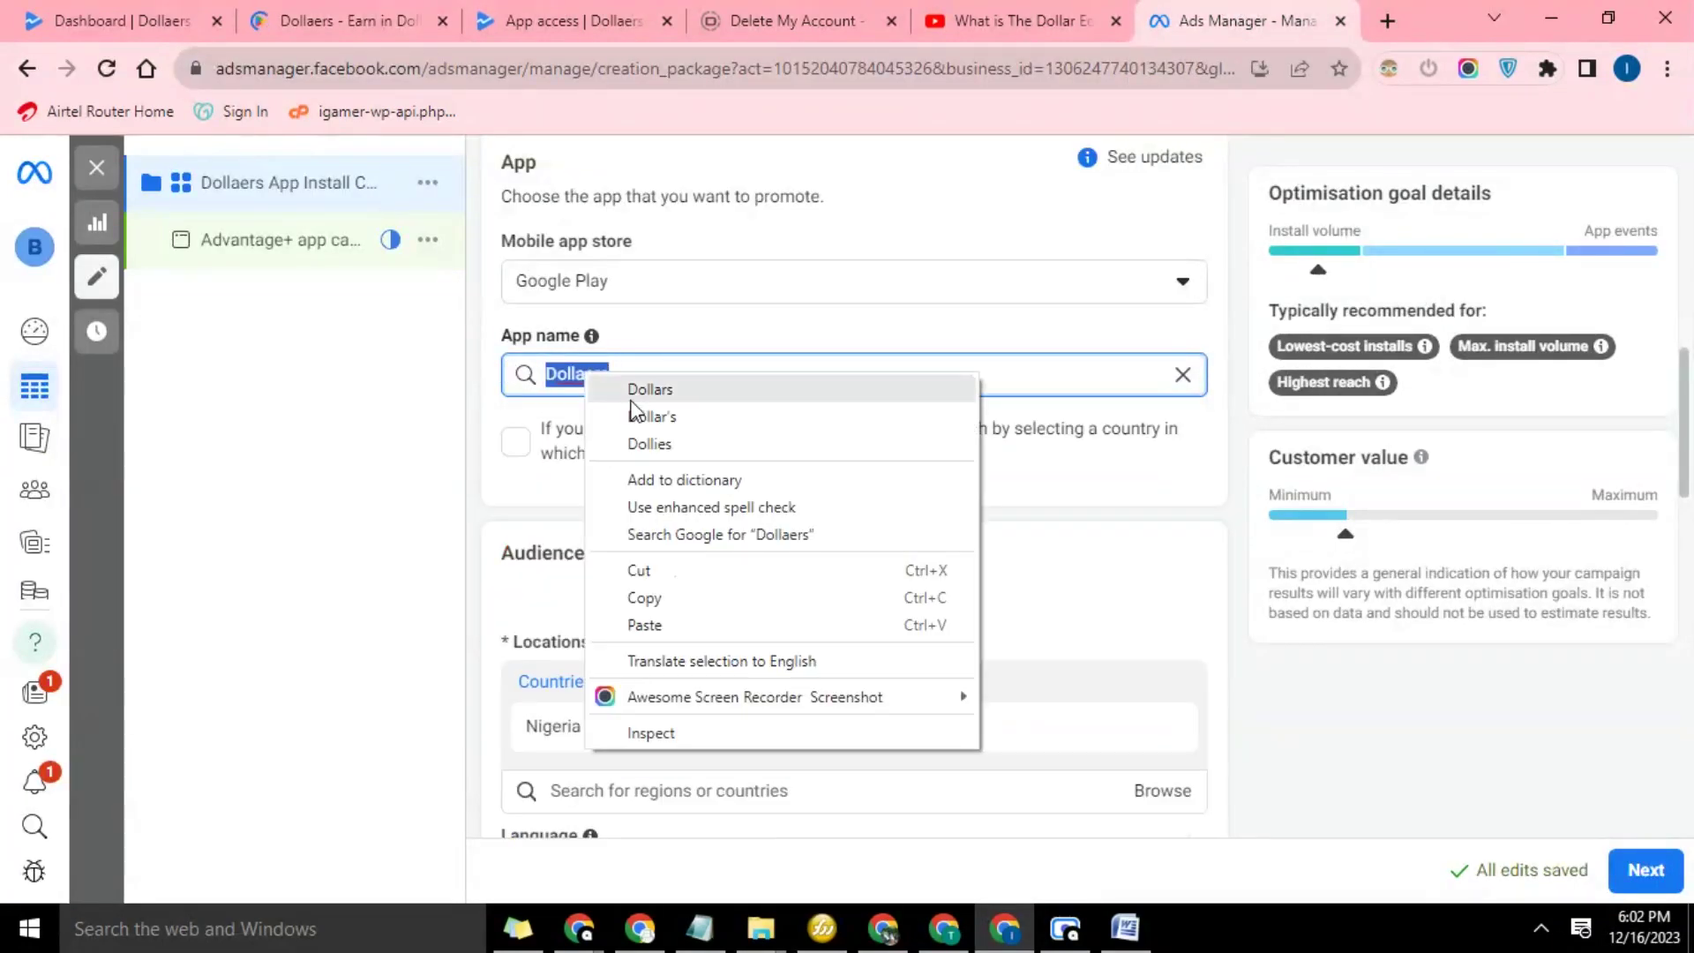
click(647, 624)
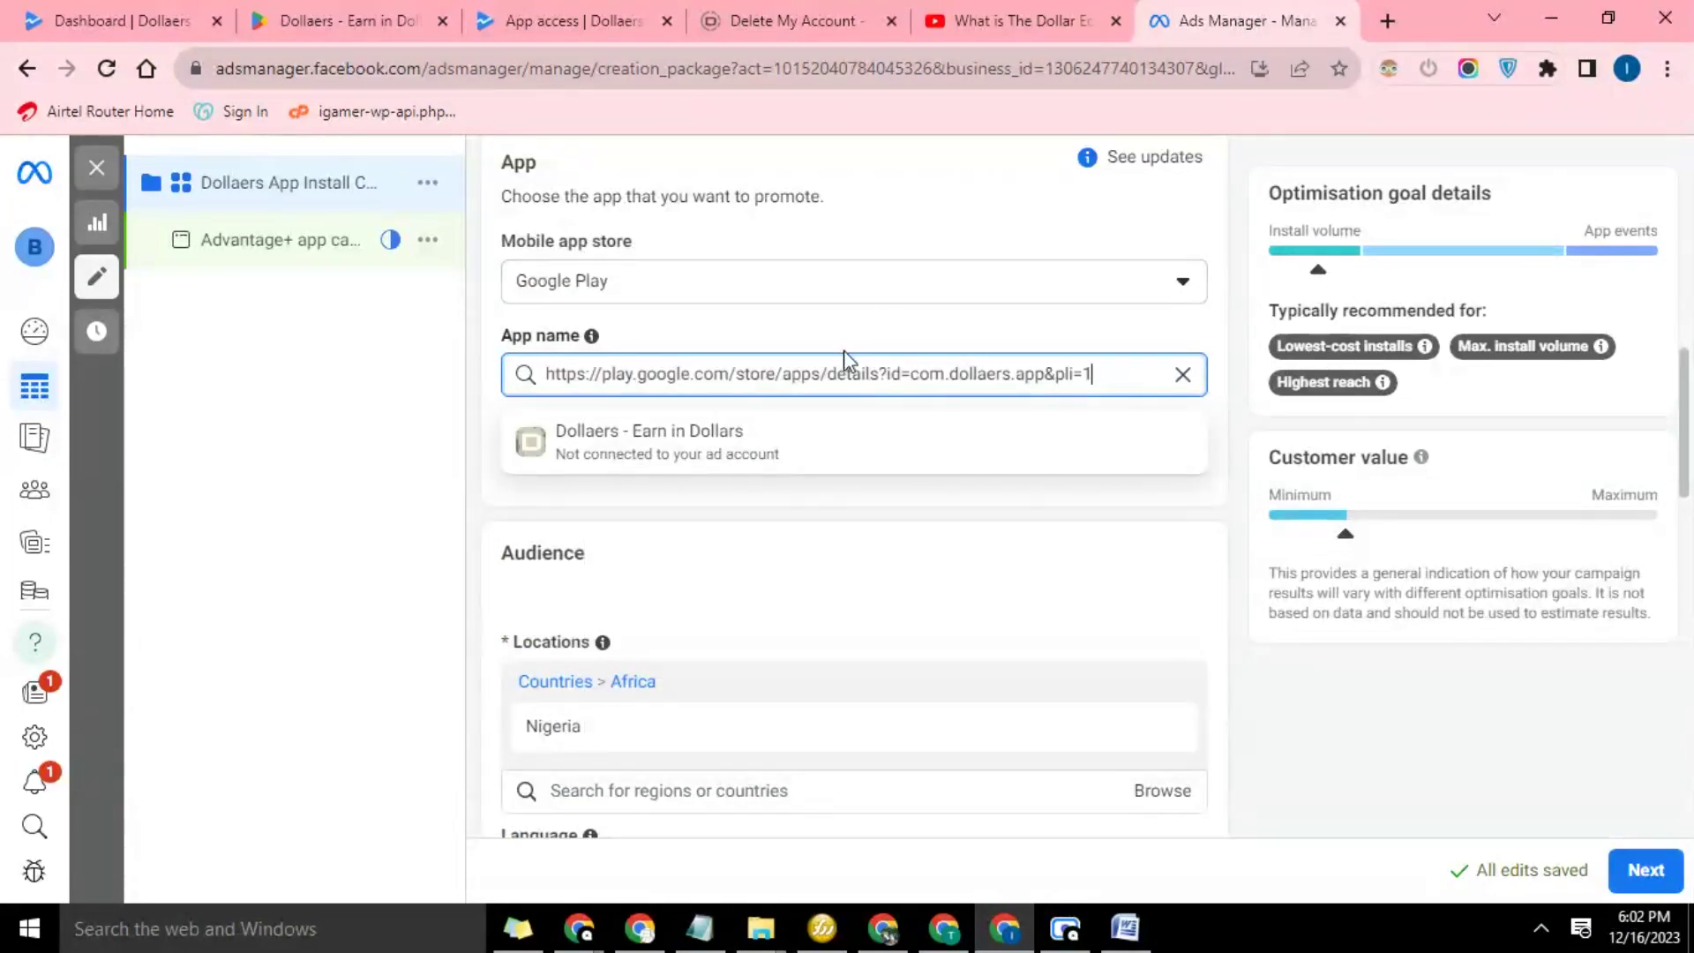
click(704, 448)
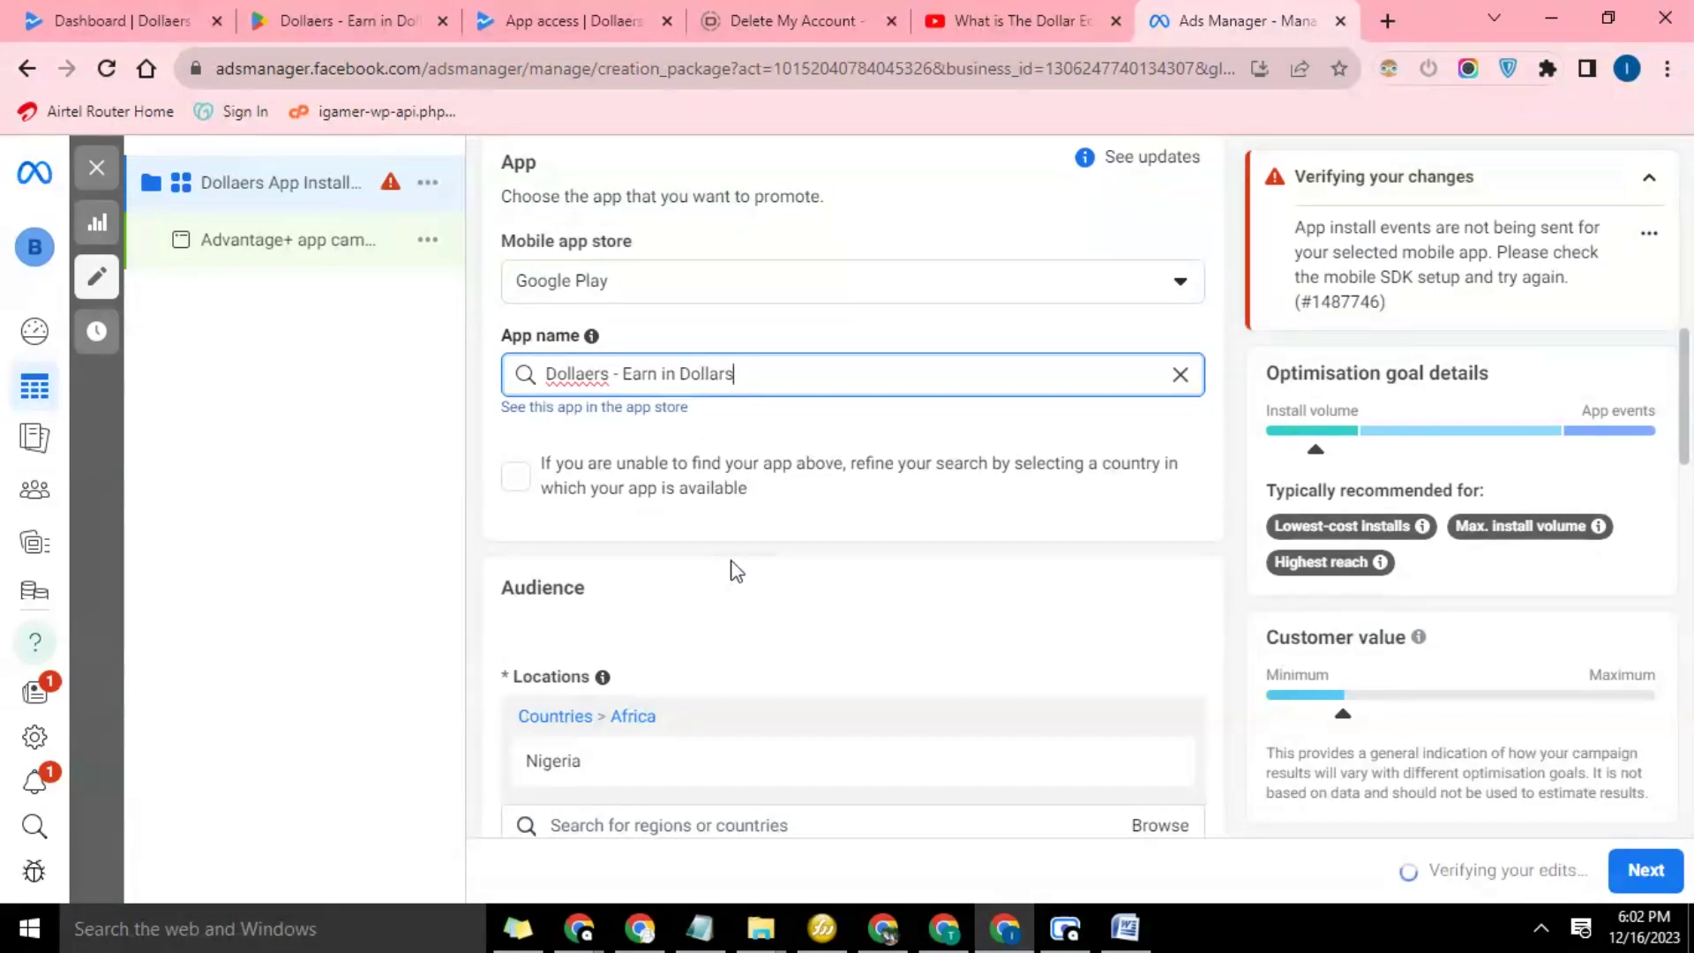
scroll(735, 564, down, 1)
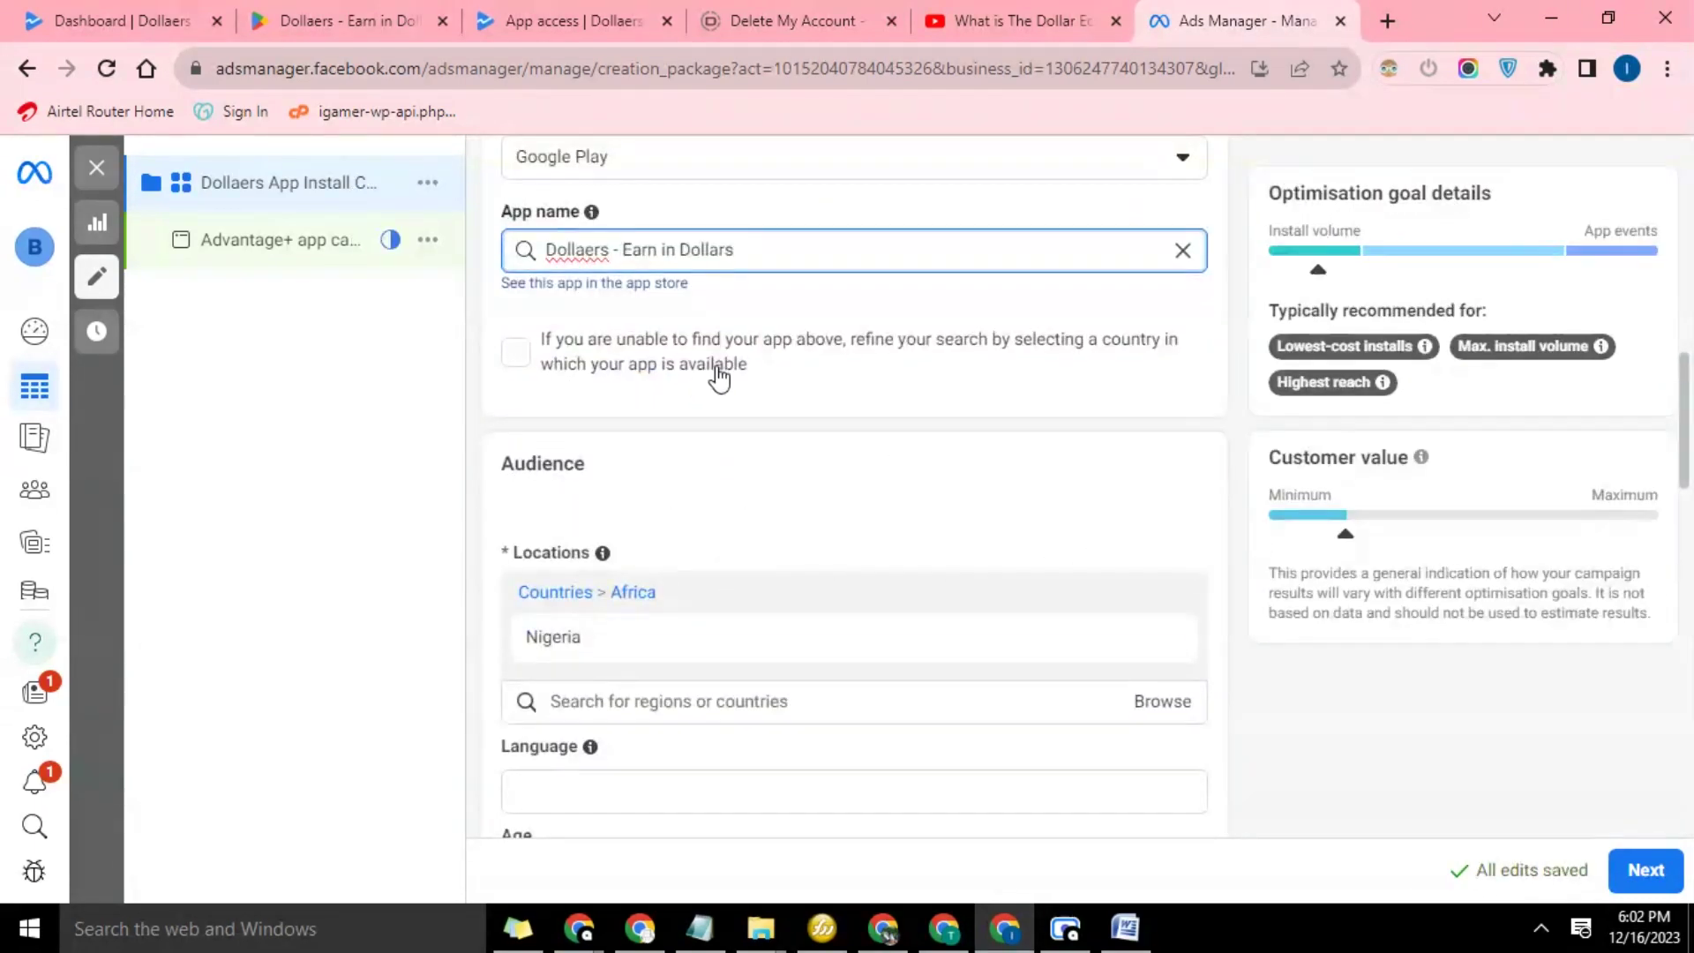
scroll(893, 428, down, 1)
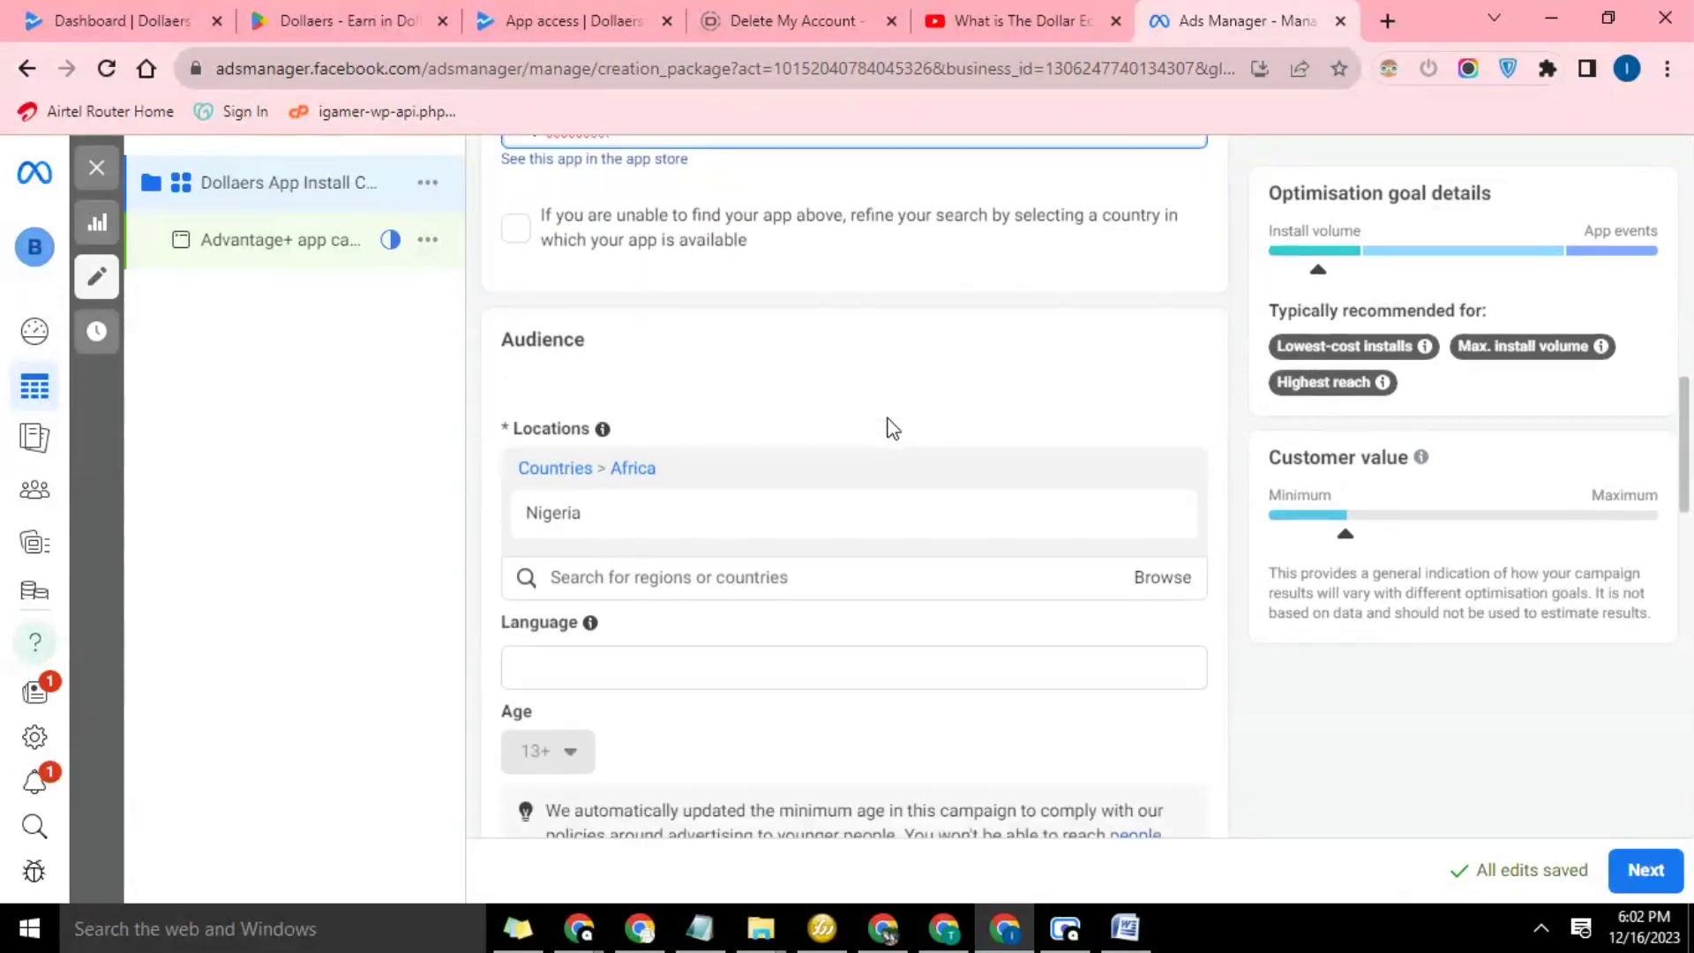
mouse_move(847, 512)
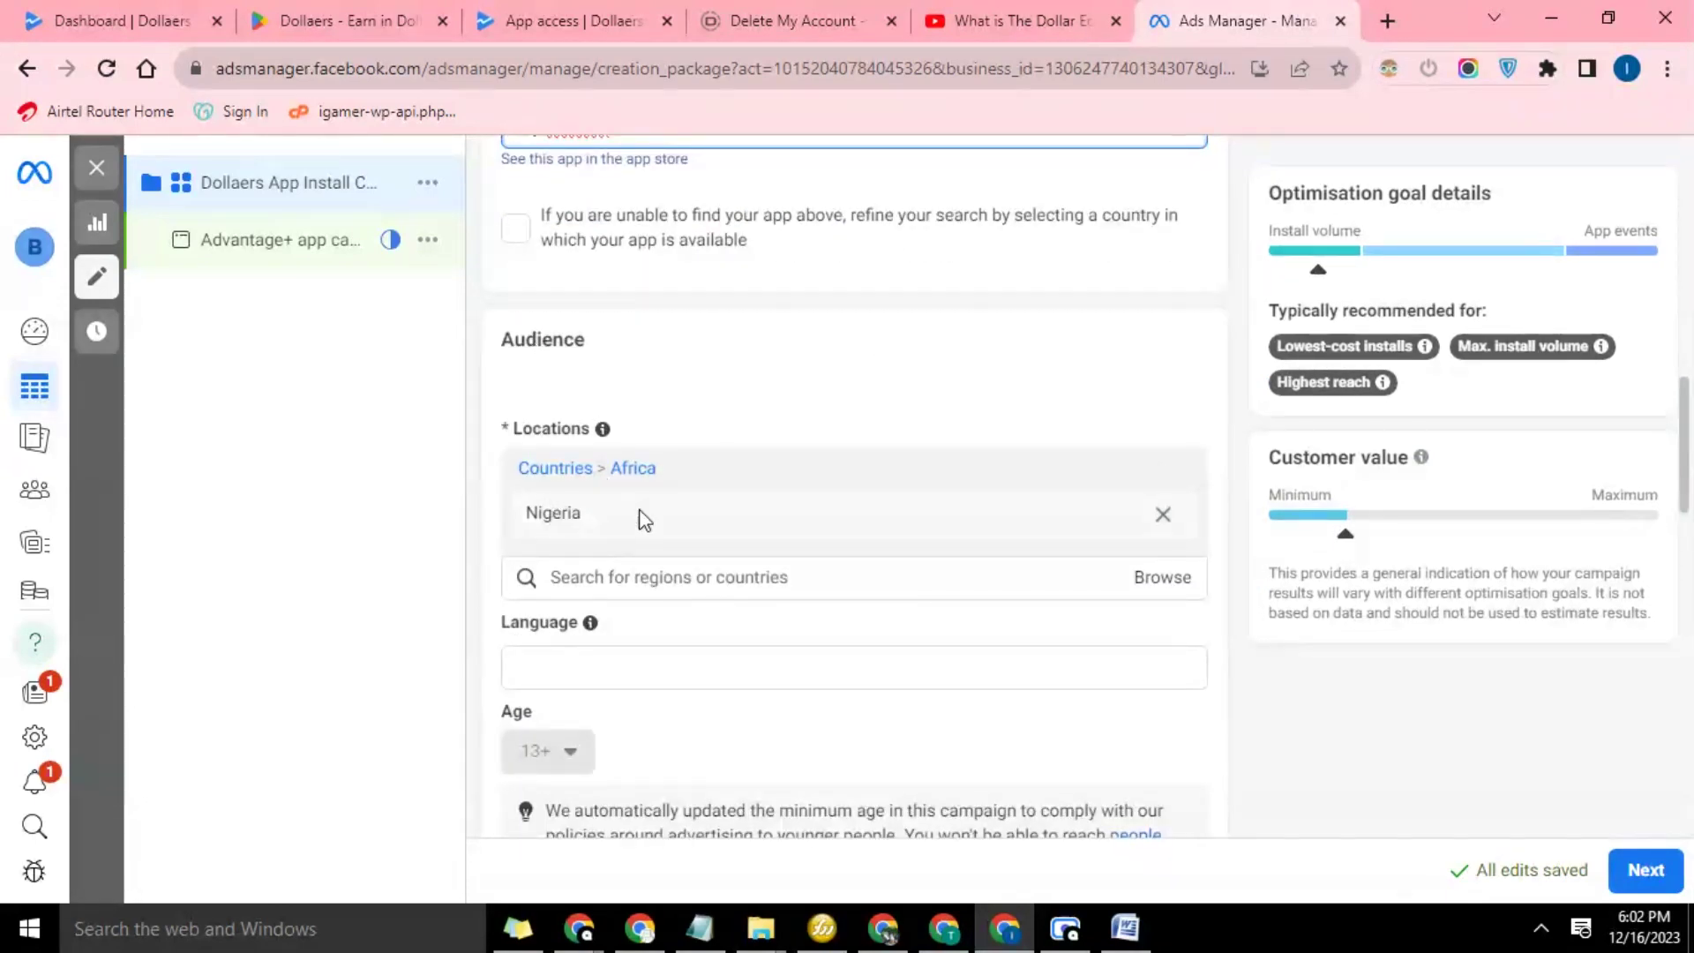
scroll(693, 540, down, 1)
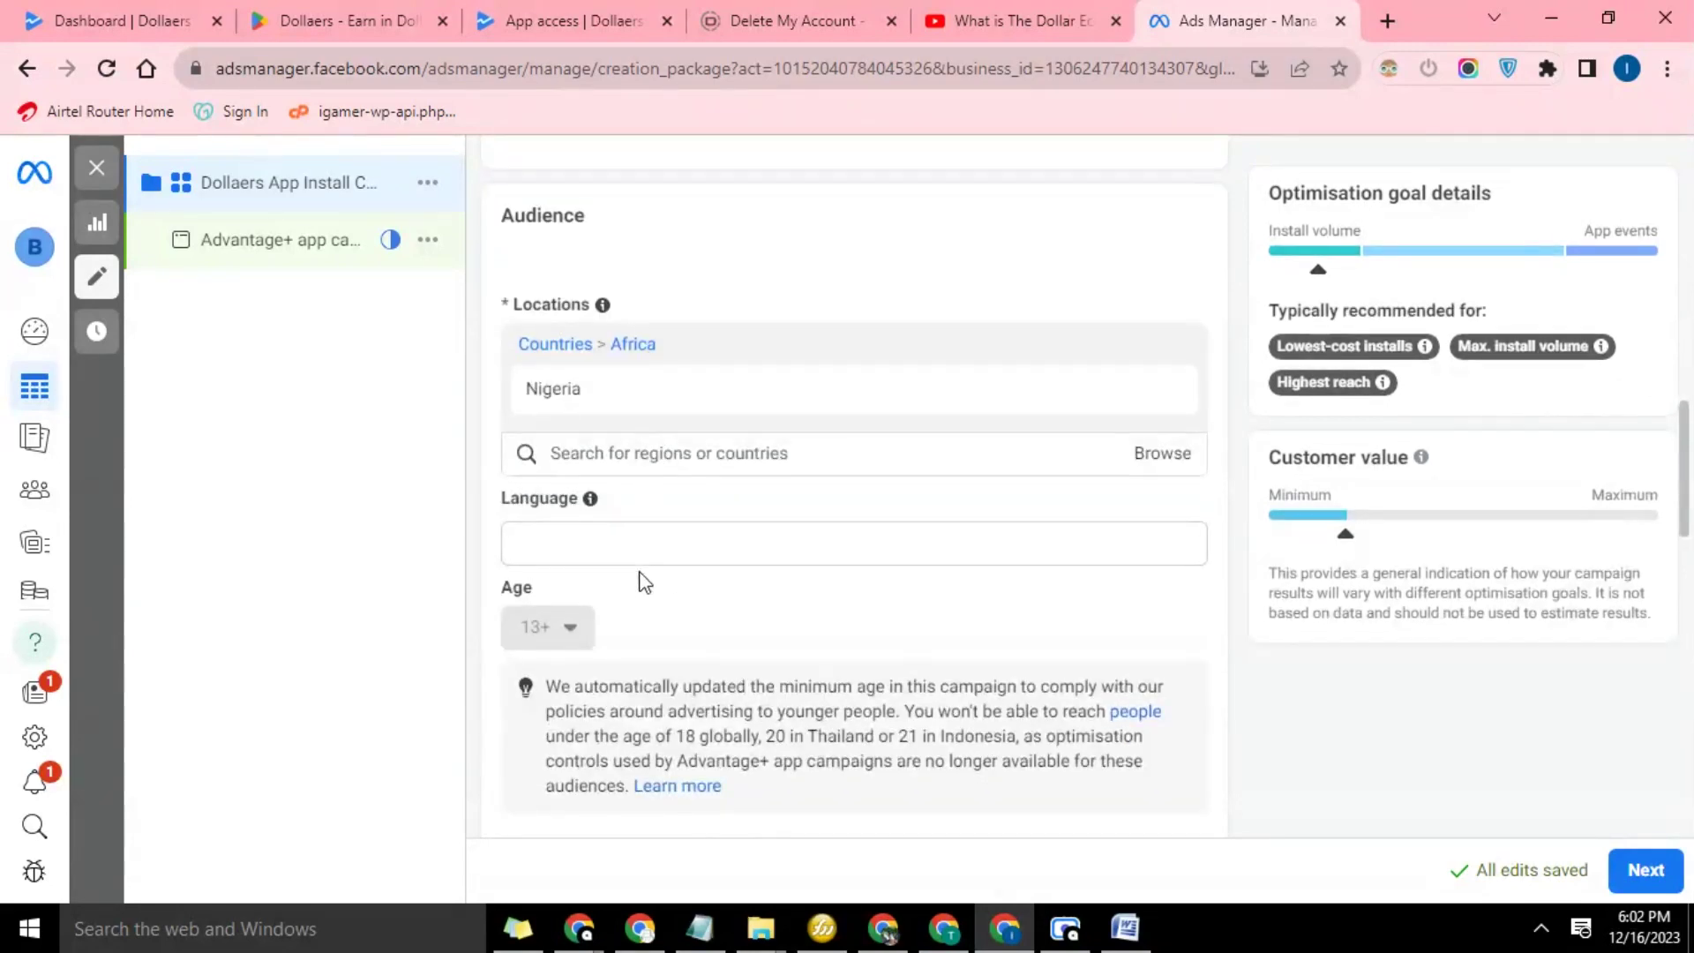
scroll(644, 579, down, 1)
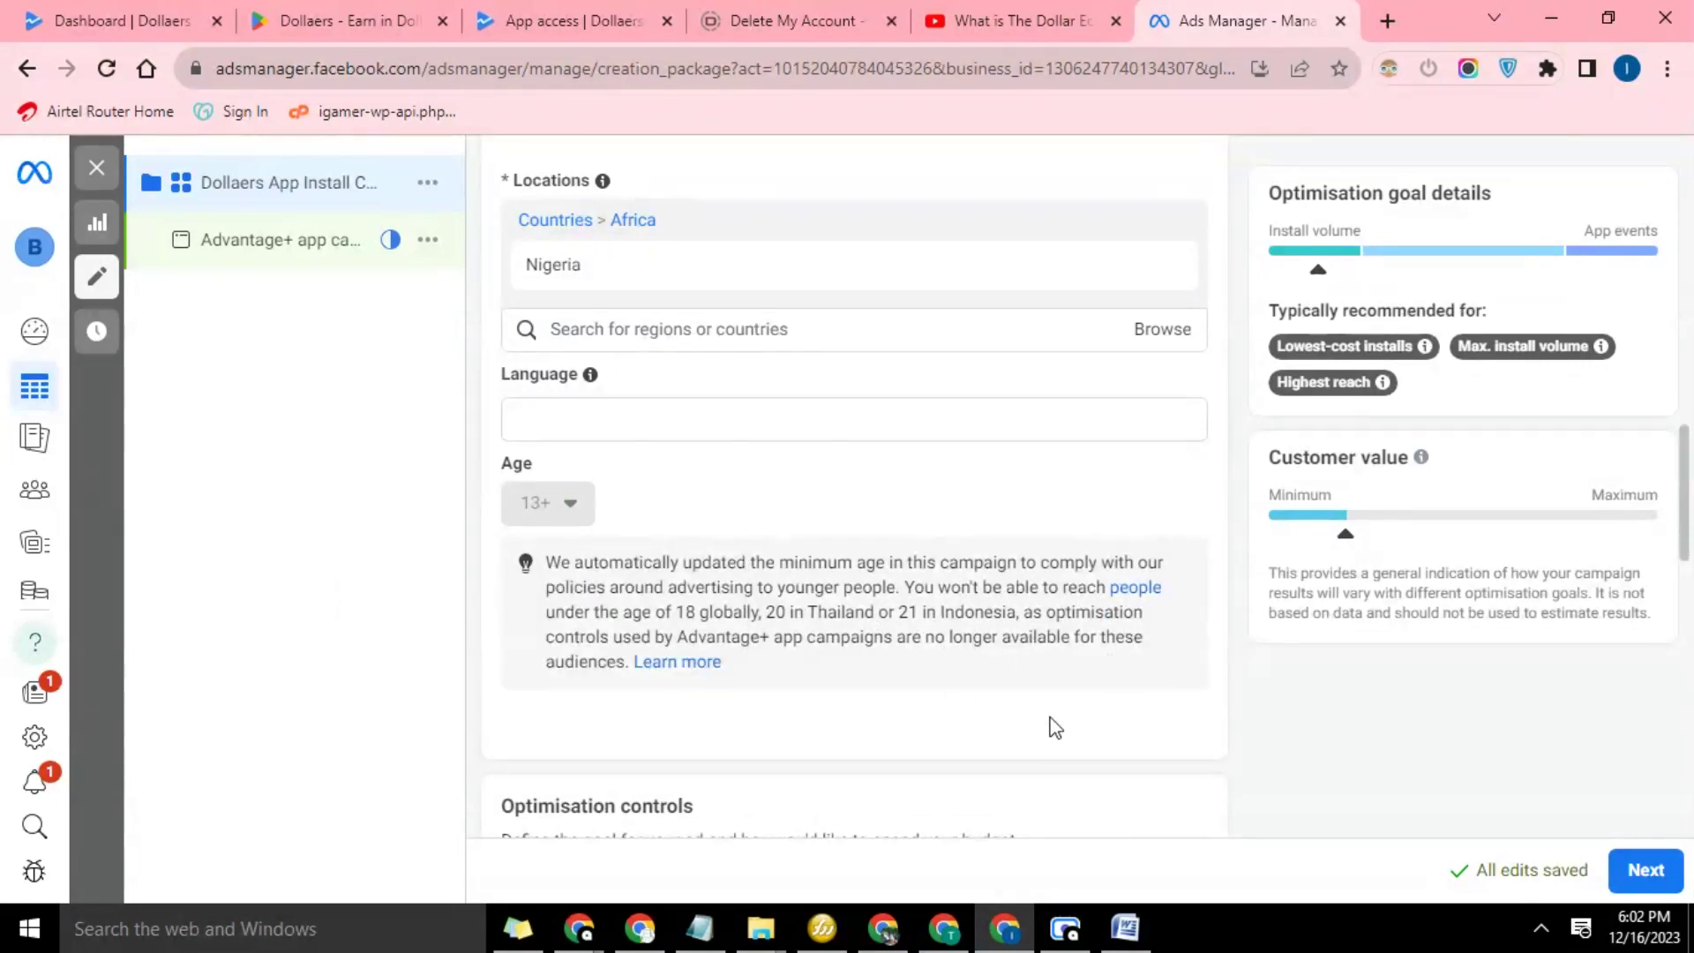
scroll(879, 598, down, 2)
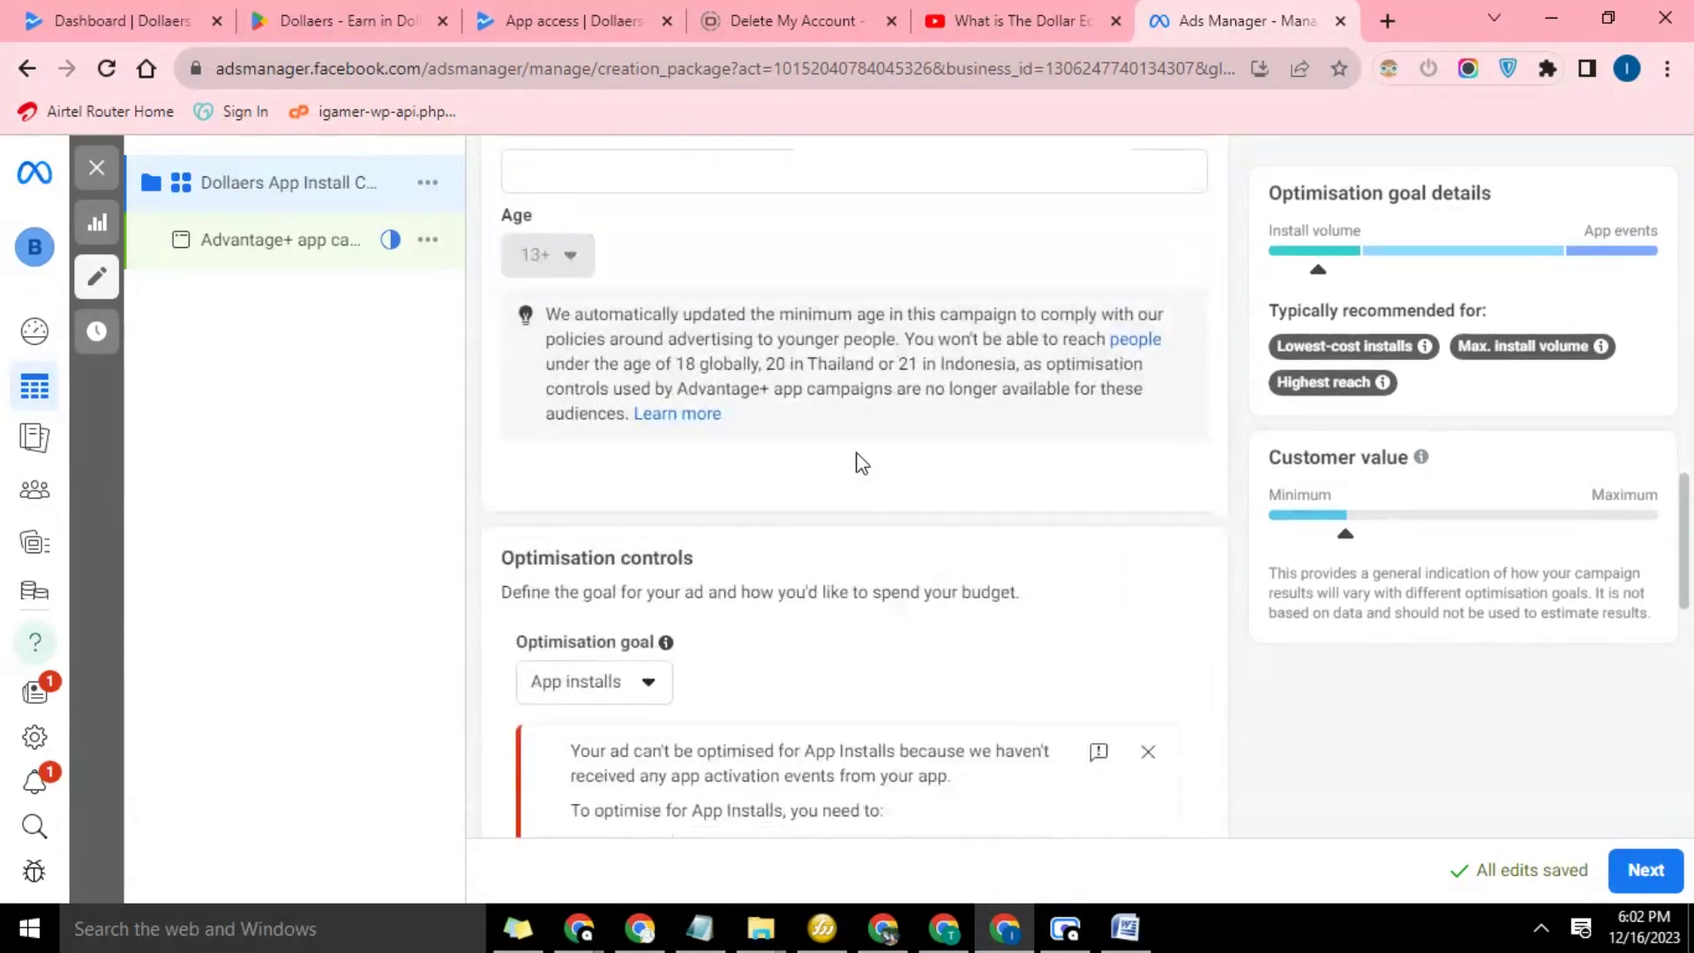
scroll(892, 418, down, 3)
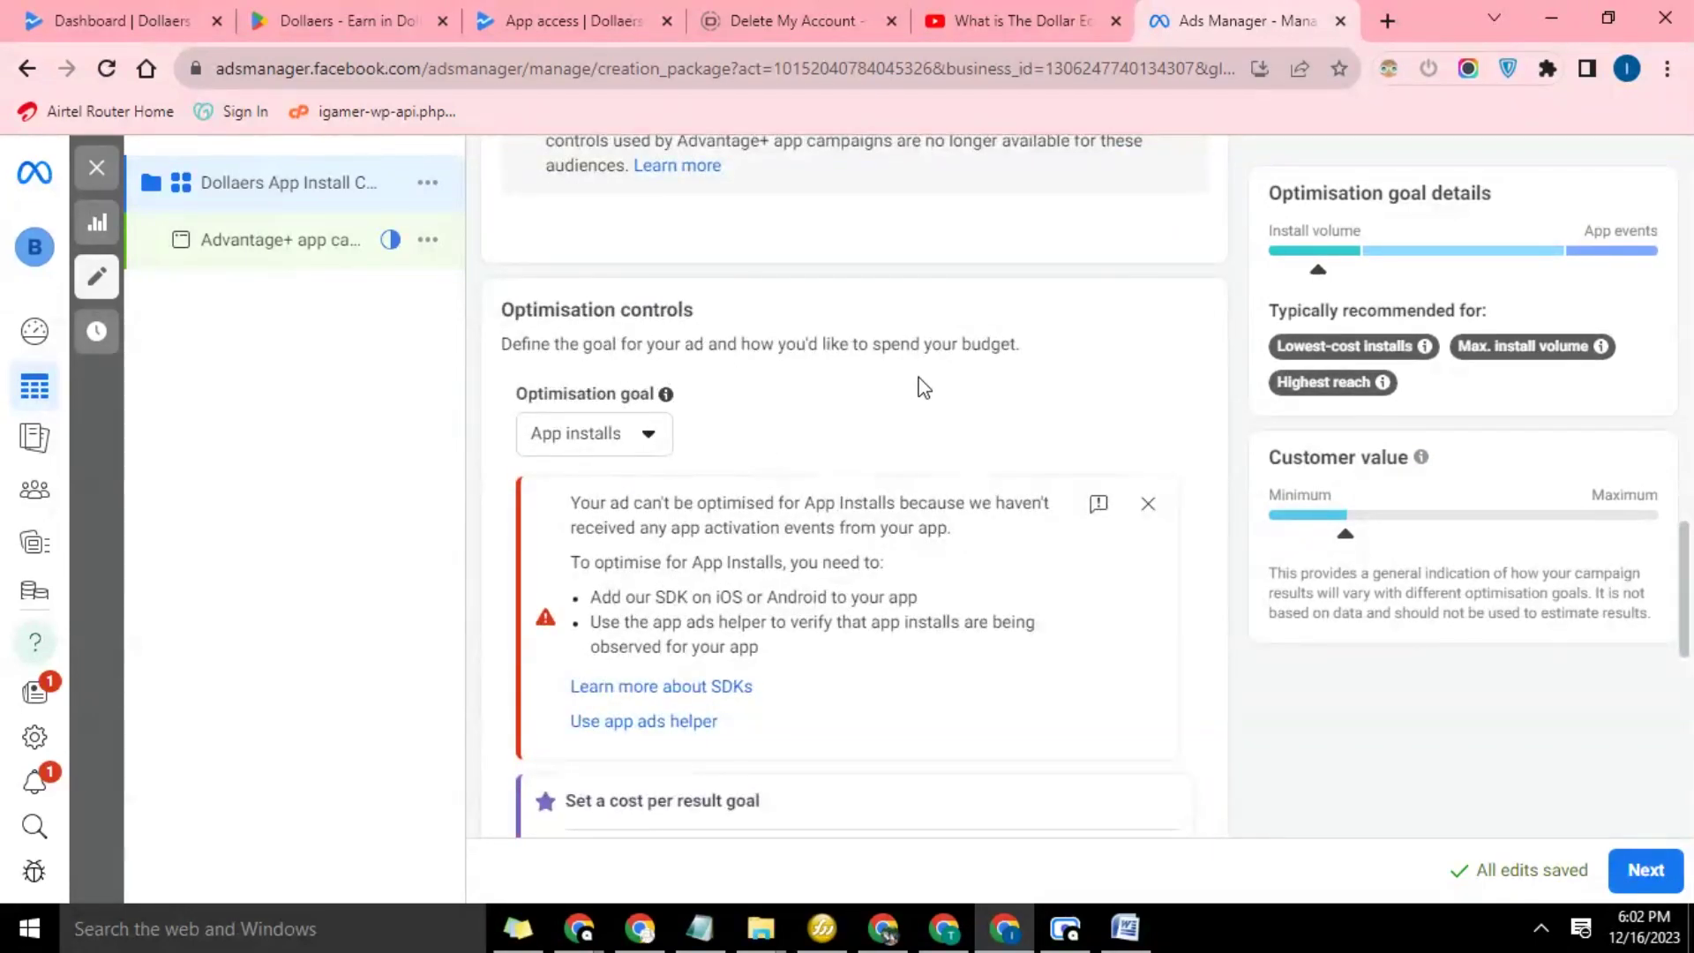
scroll(922, 384, down, 2)
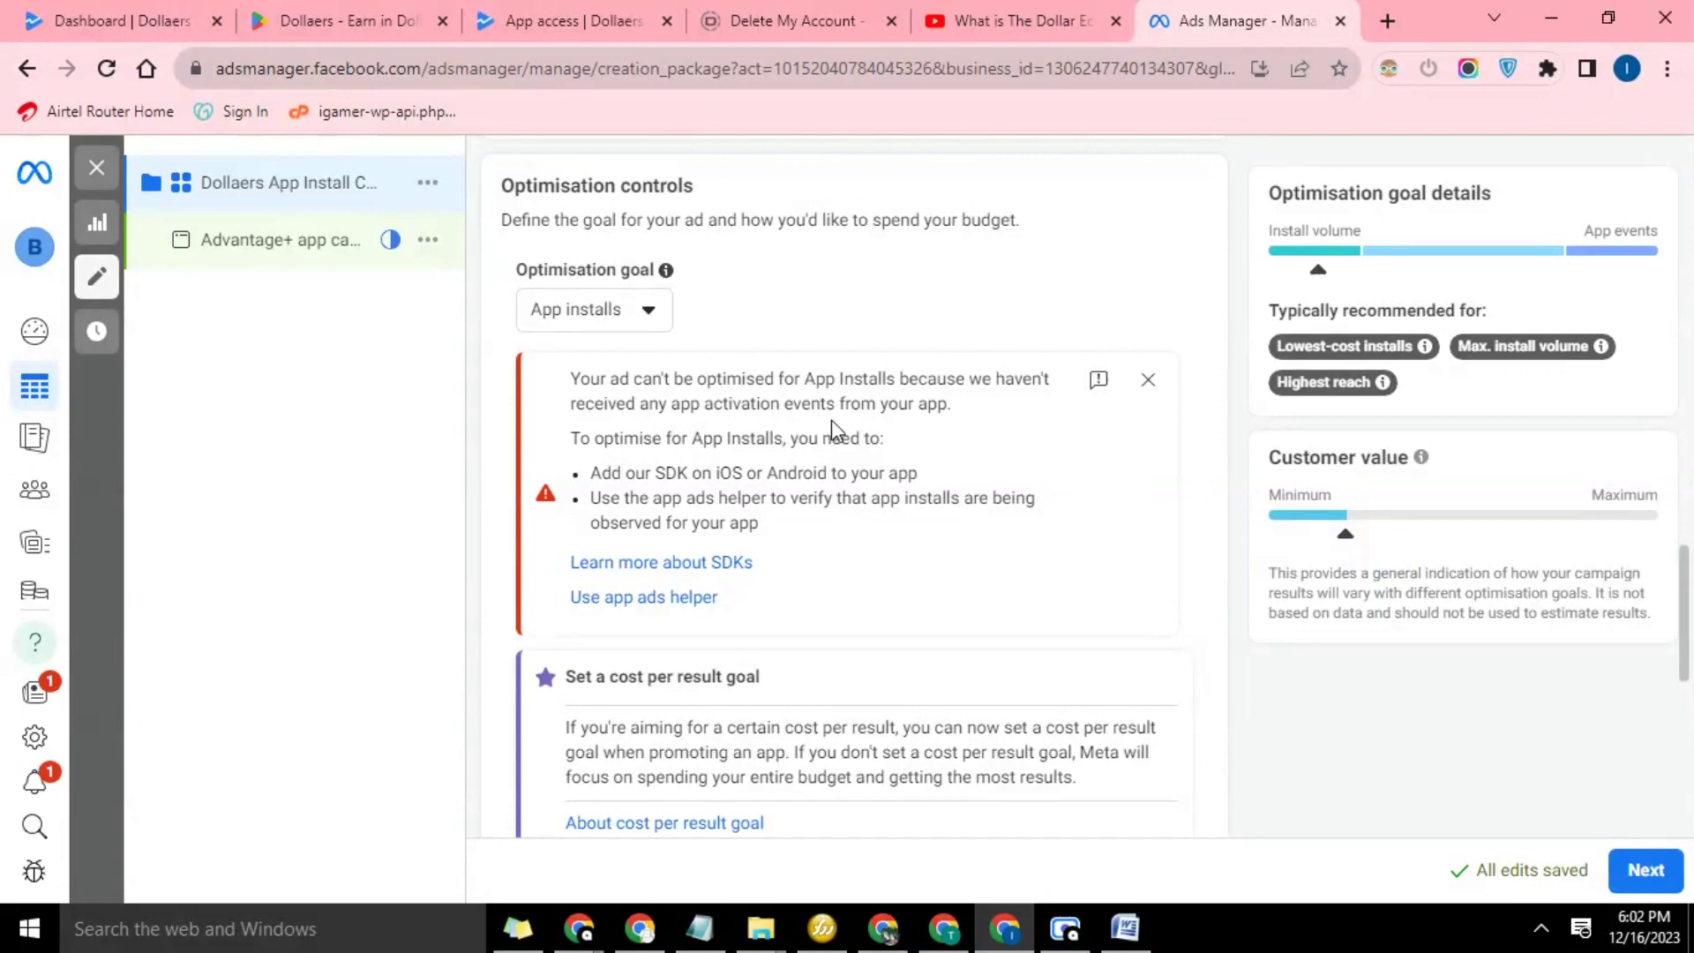
scroll(949, 447, down, 1)
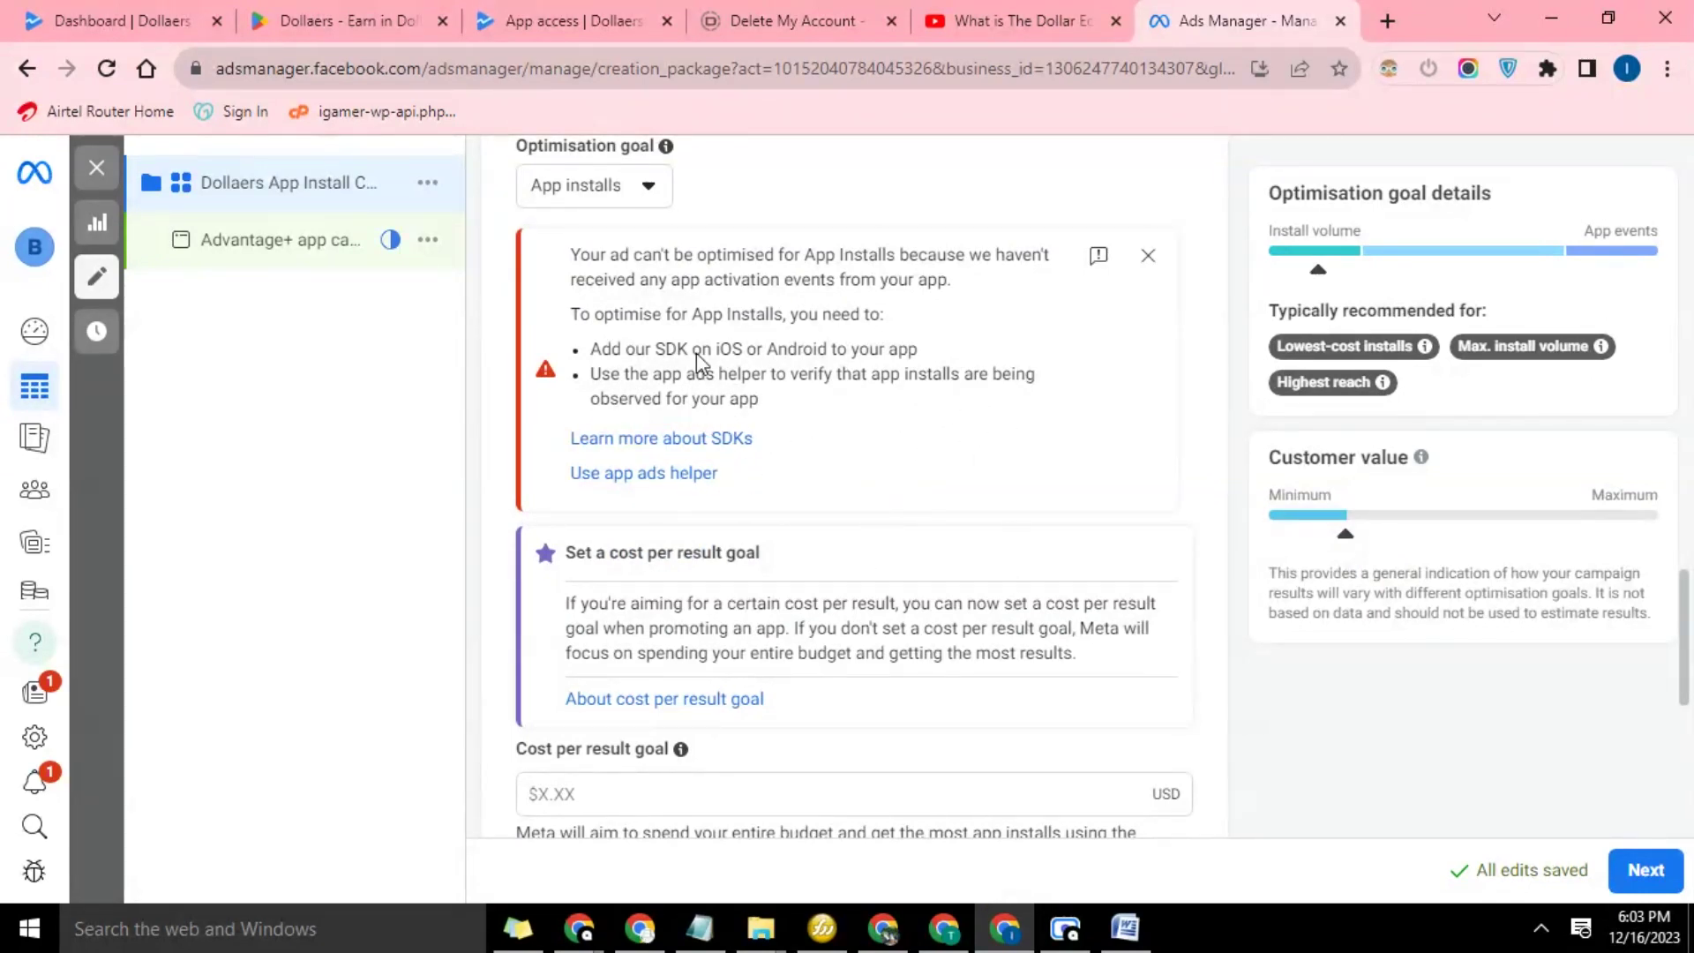
scroll(861, 413, down, 4)
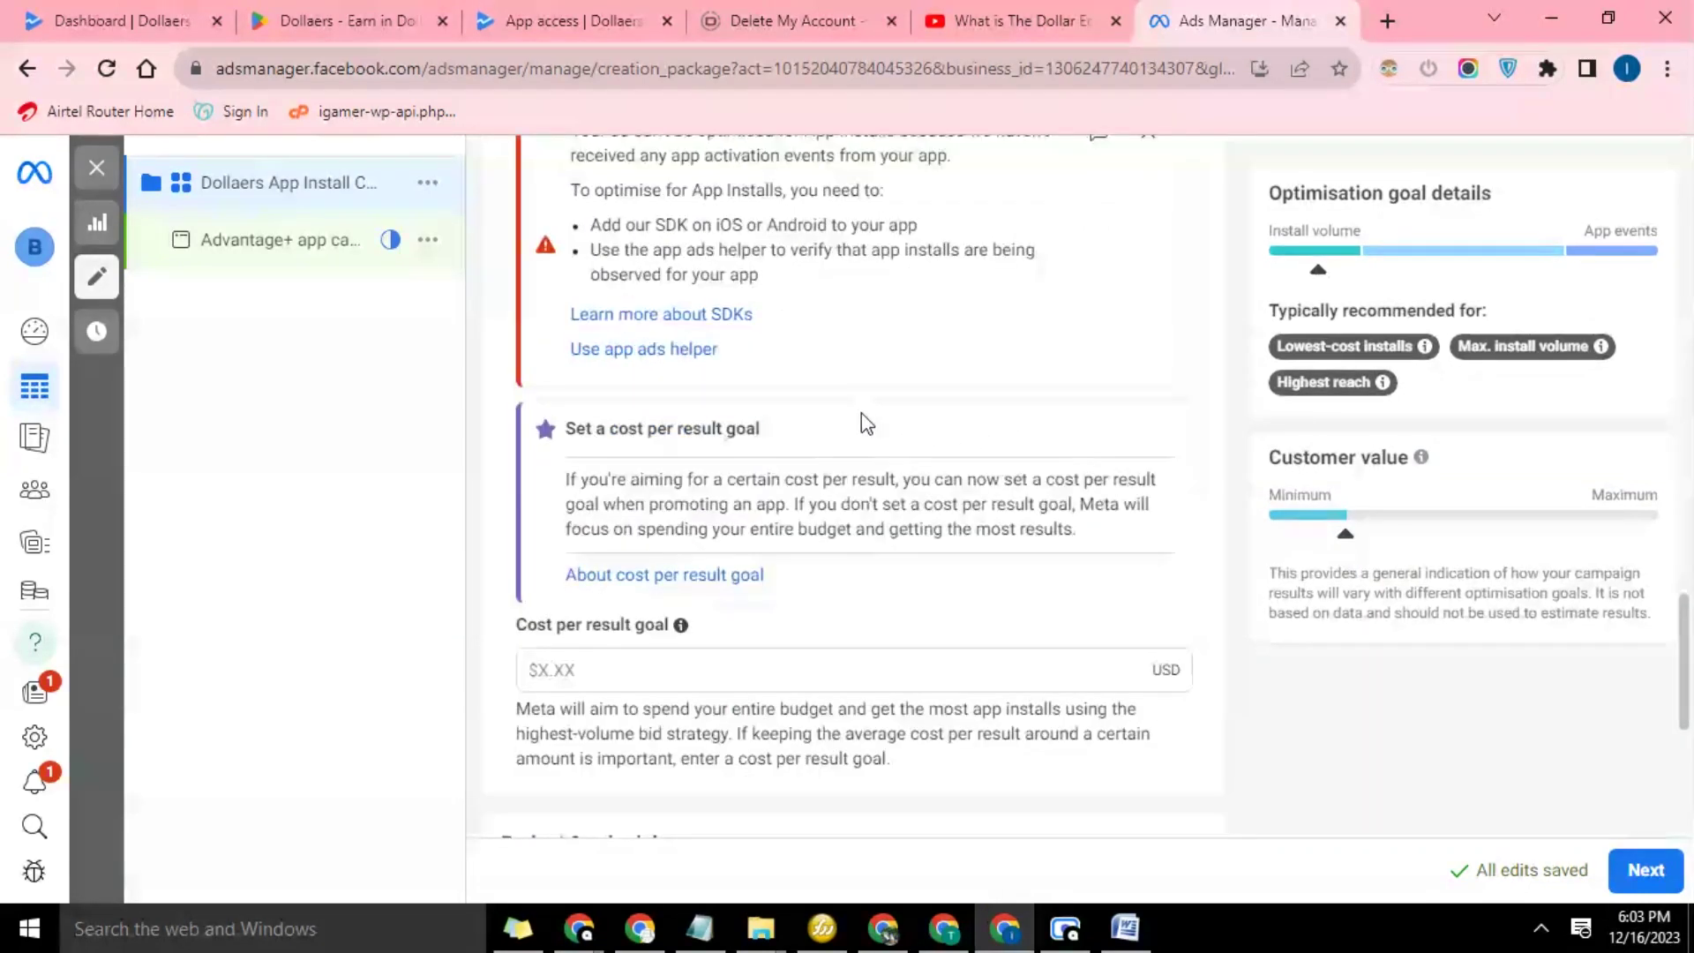
scroll(869, 414, down, 2)
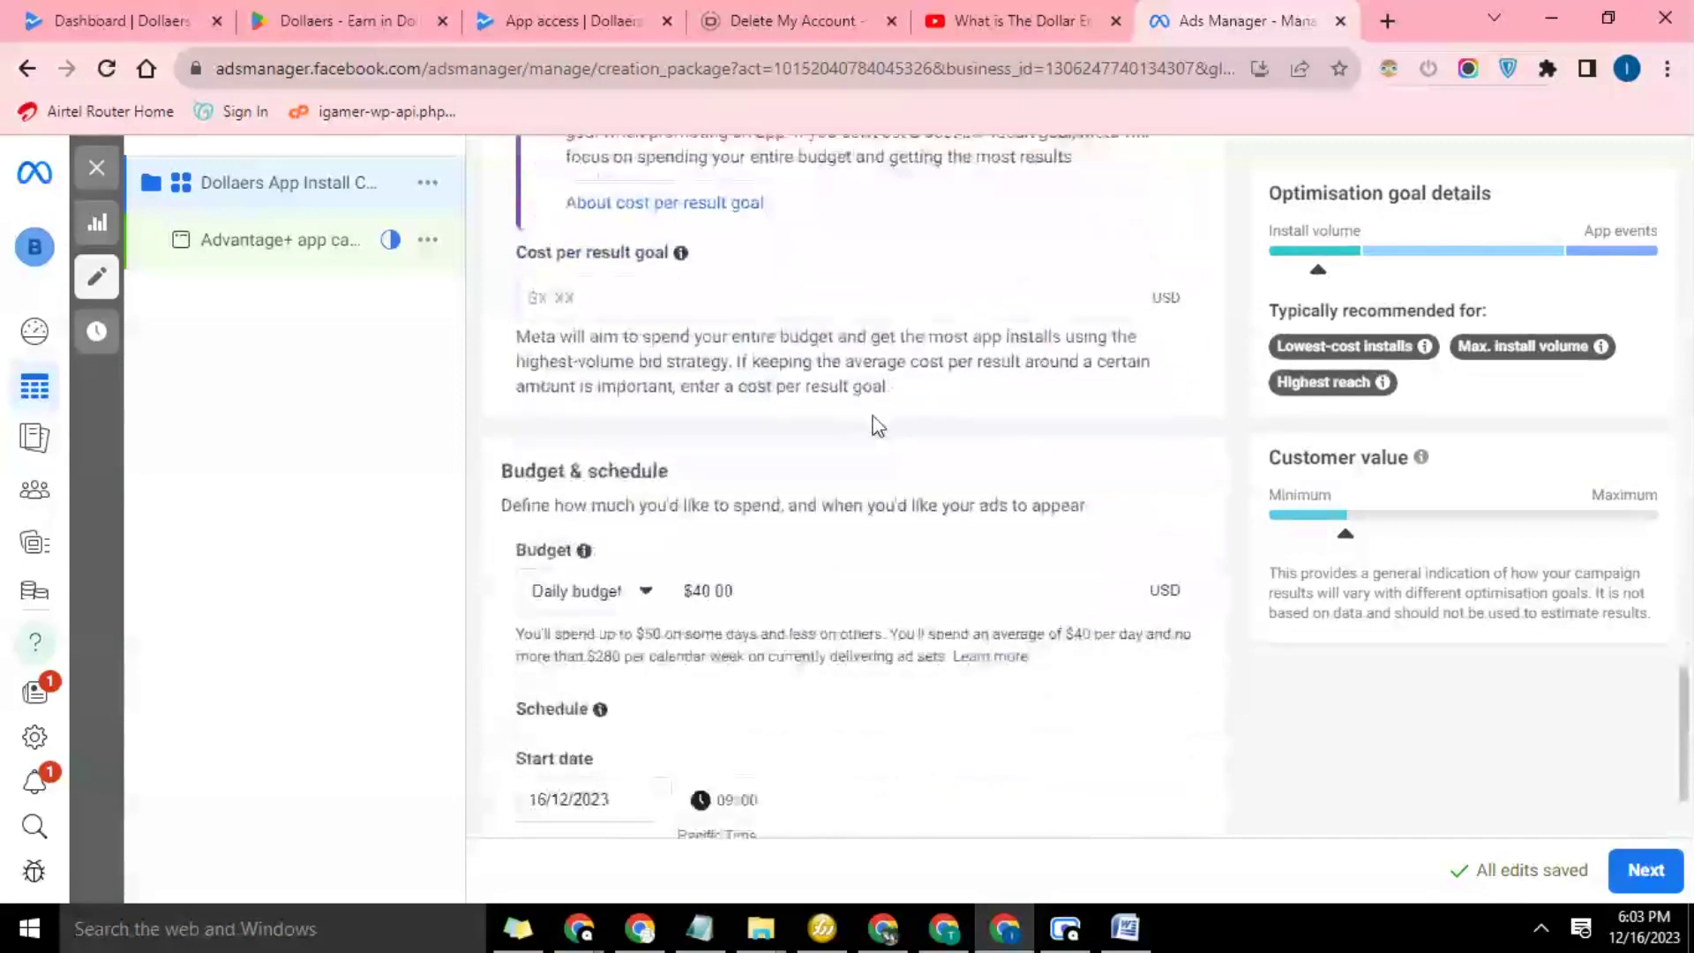
scroll(874, 423, up, 5)
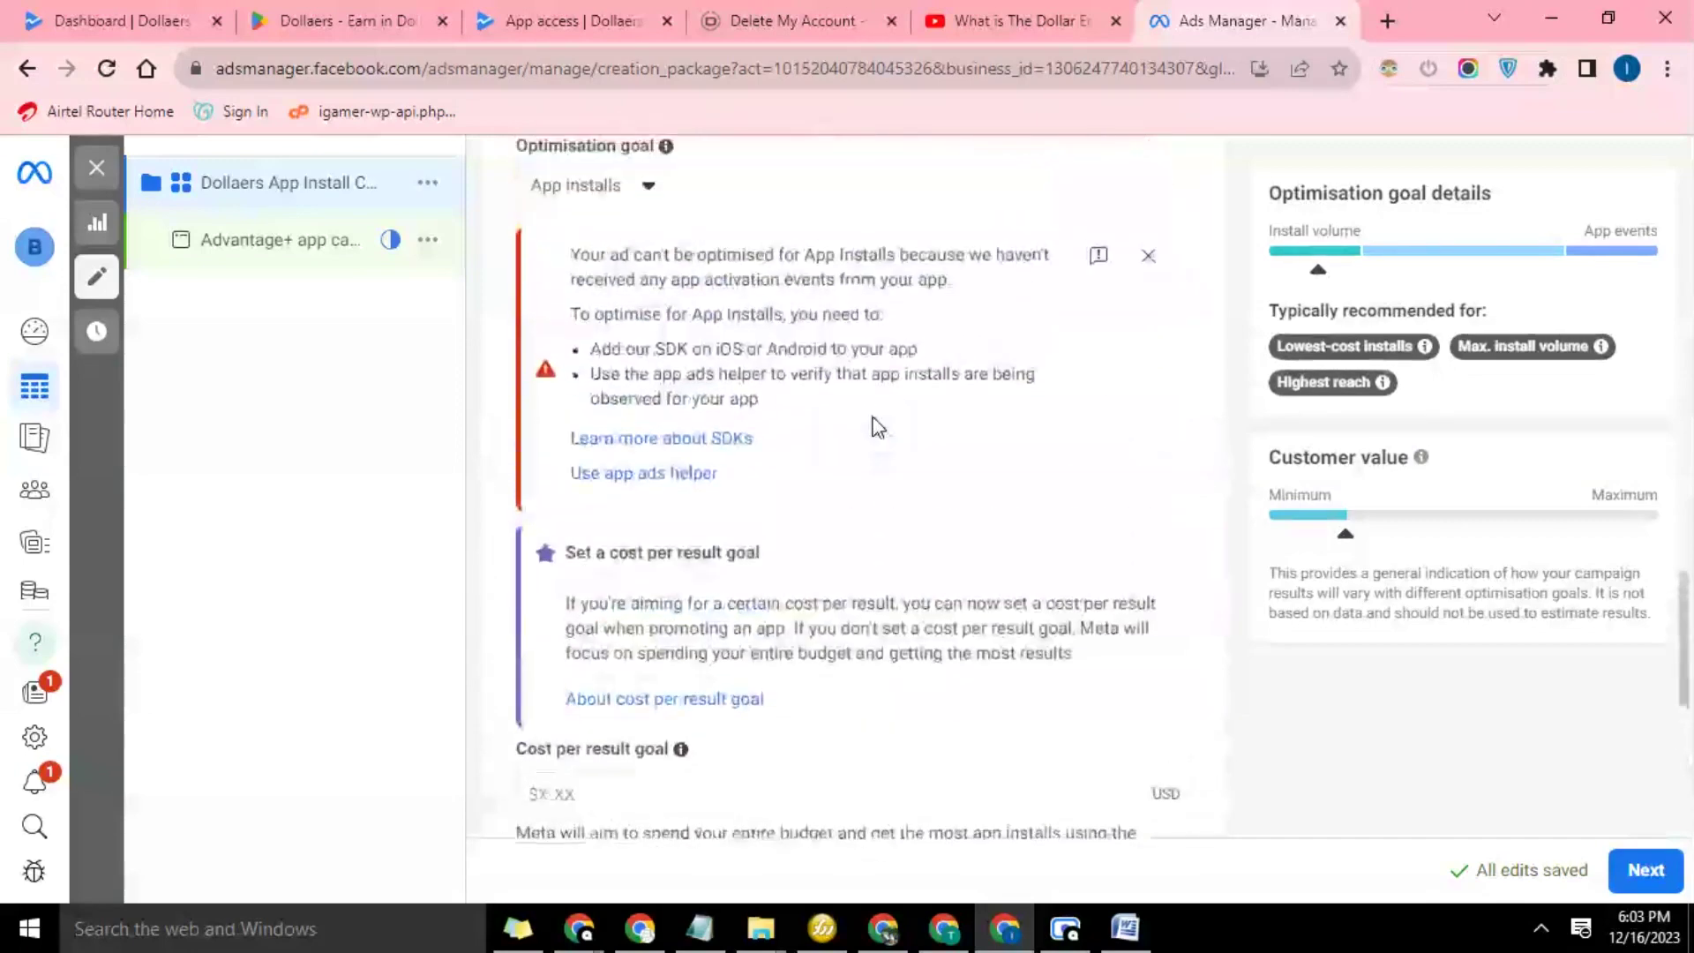
scroll(874, 424, down, 5)
scroll(873, 423, down, 2)
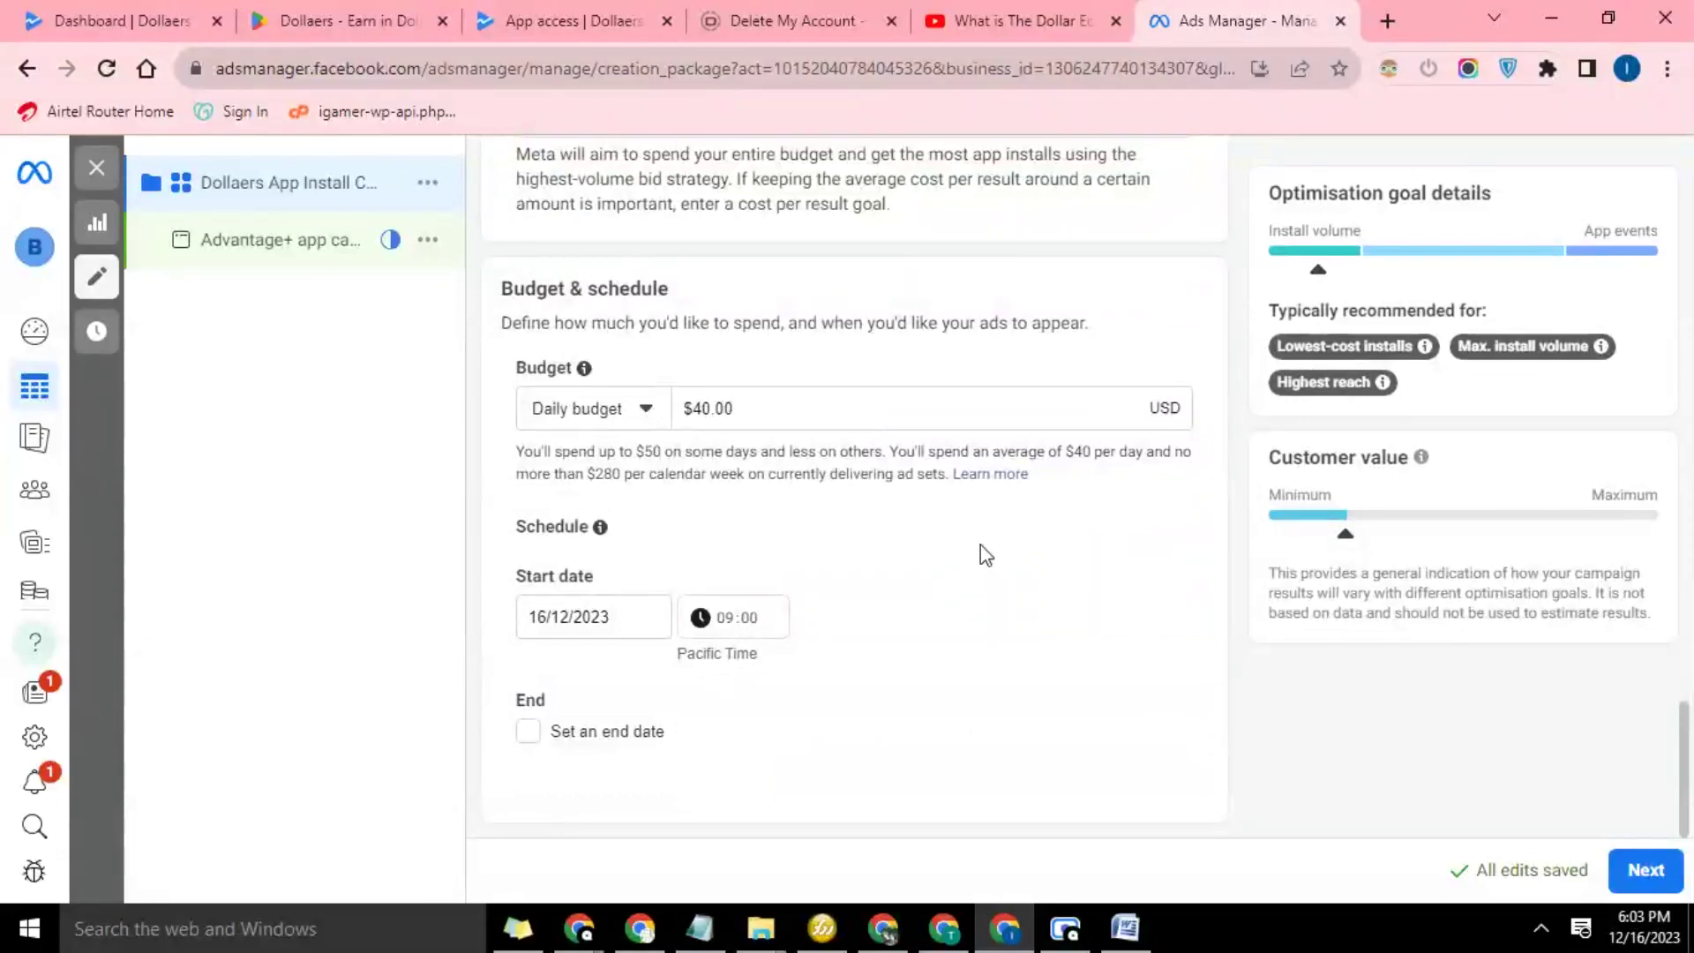
scroll(977, 547, up, 5)
scroll(883, 529, up, 4)
scroll(838, 516, down, 3)
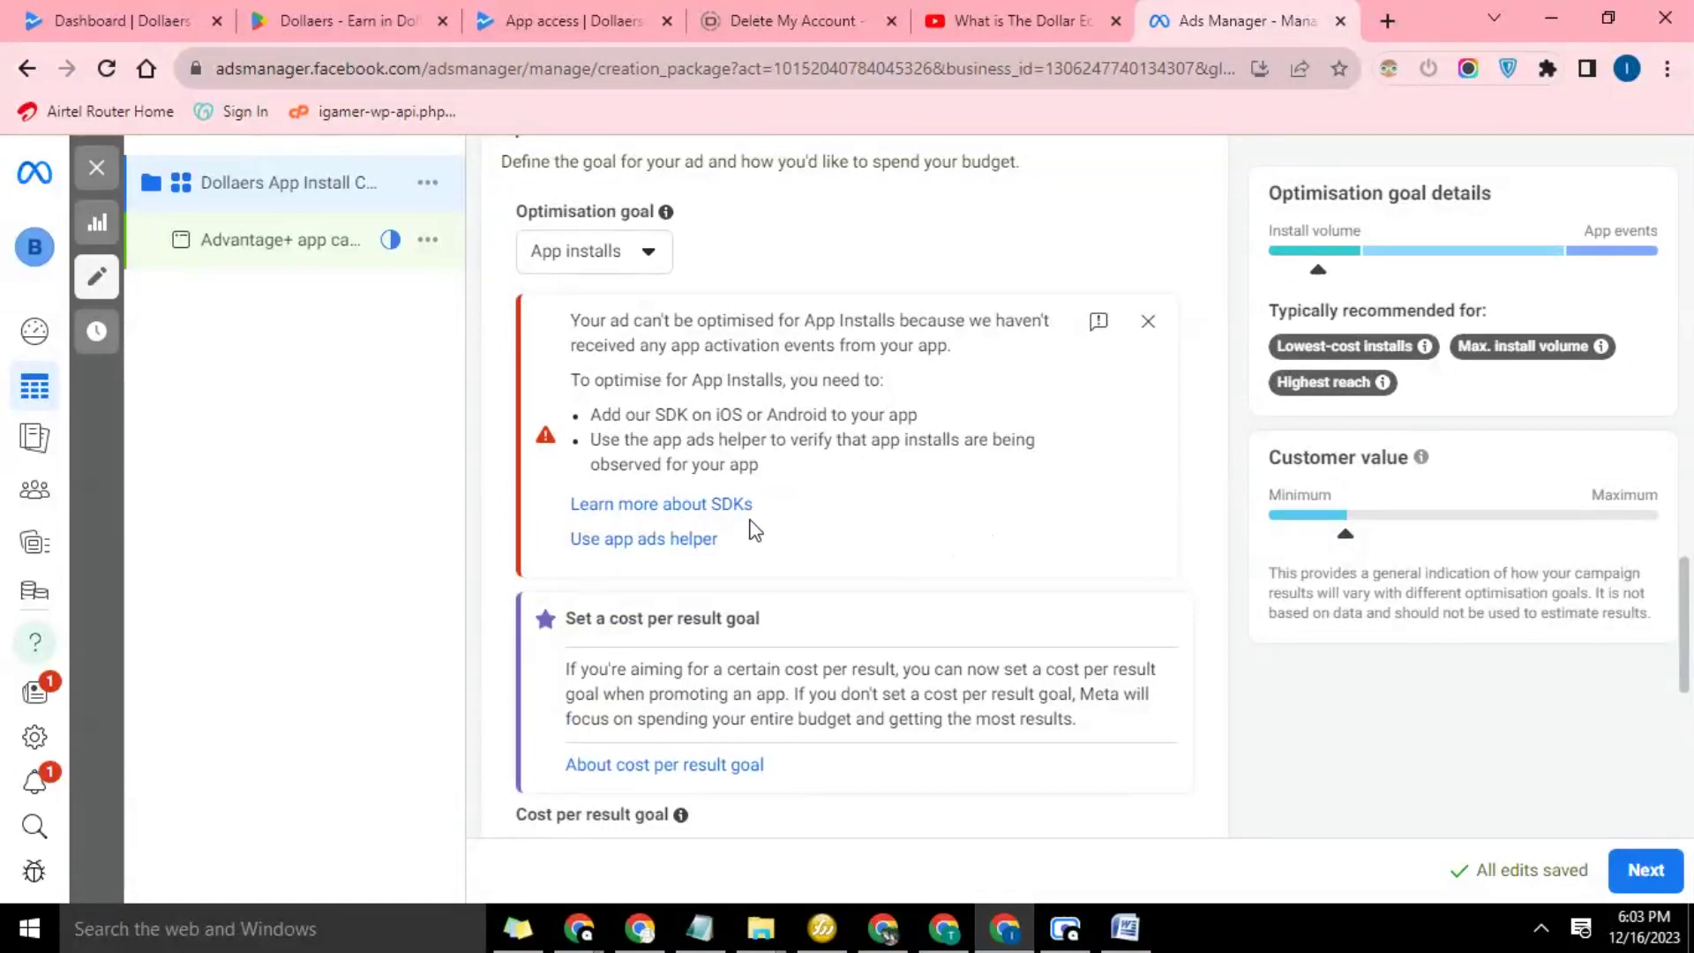
Select 'App installs with app events' as the optimisation goal and review the resulting error
click(571, 256)
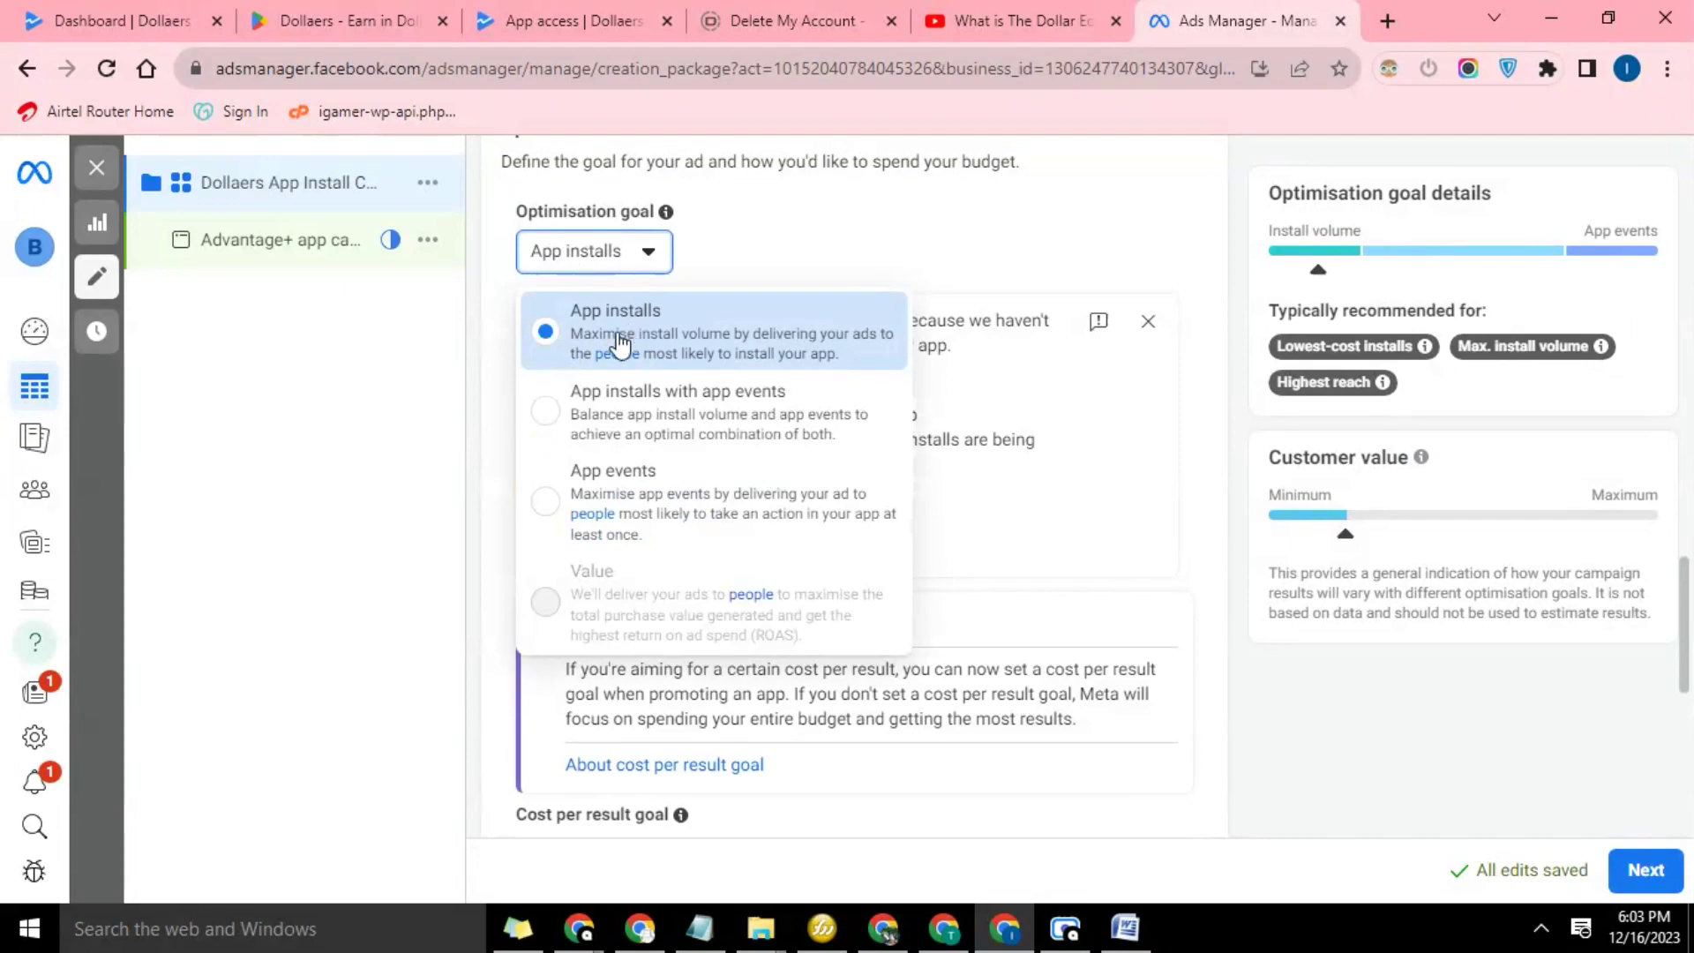
click(622, 417)
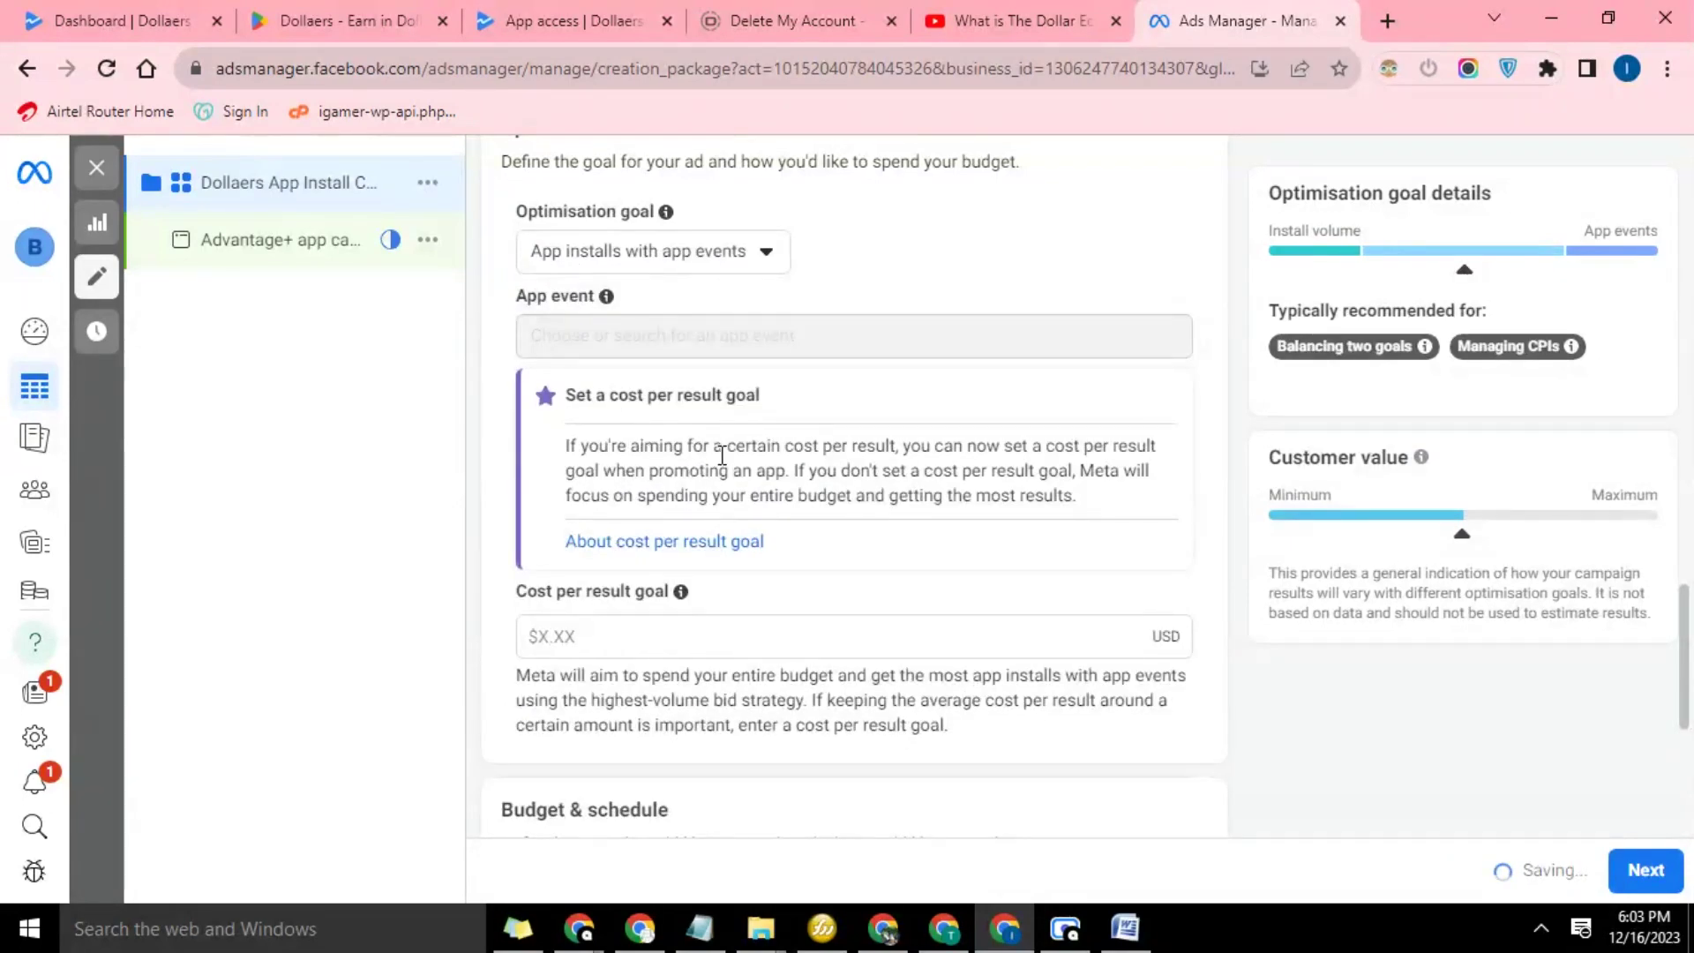
scroll(722, 455, up, 3)
scroll(722, 455, up, 4)
scroll(722, 459, up, 1)
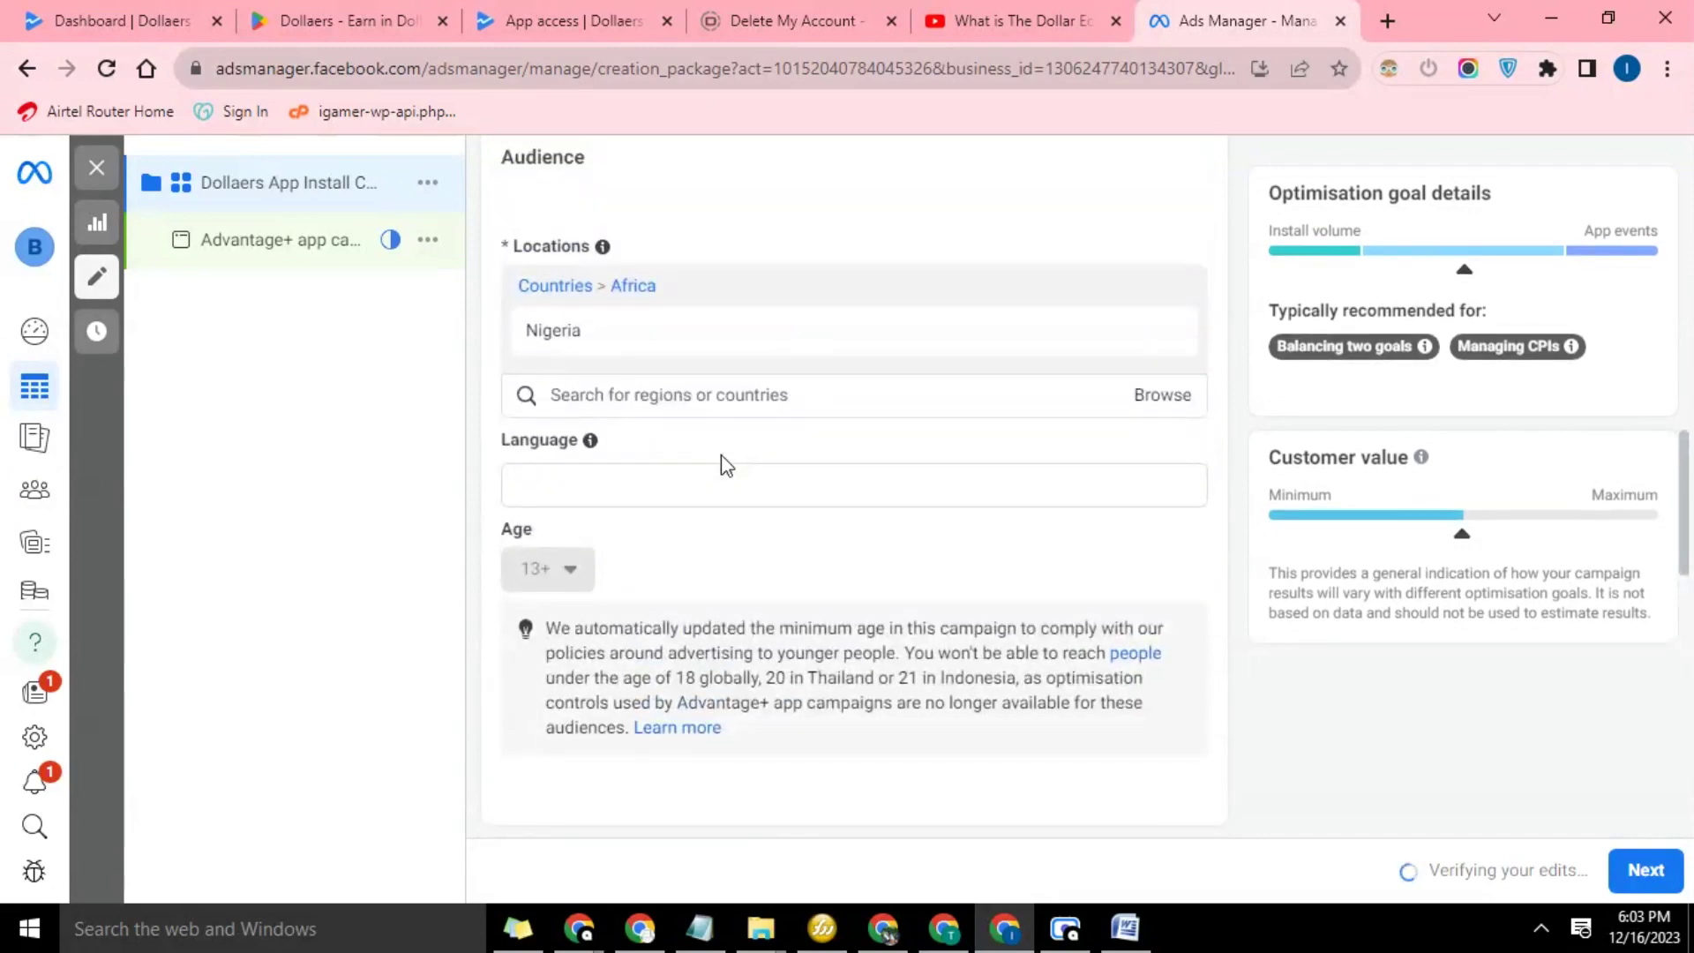
scroll(722, 454, down, 4)
scroll(722, 451, down, 5)
scroll(722, 450, down, 4)
scroll(722, 450, down, 1)
scroll(722, 448, up, 4)
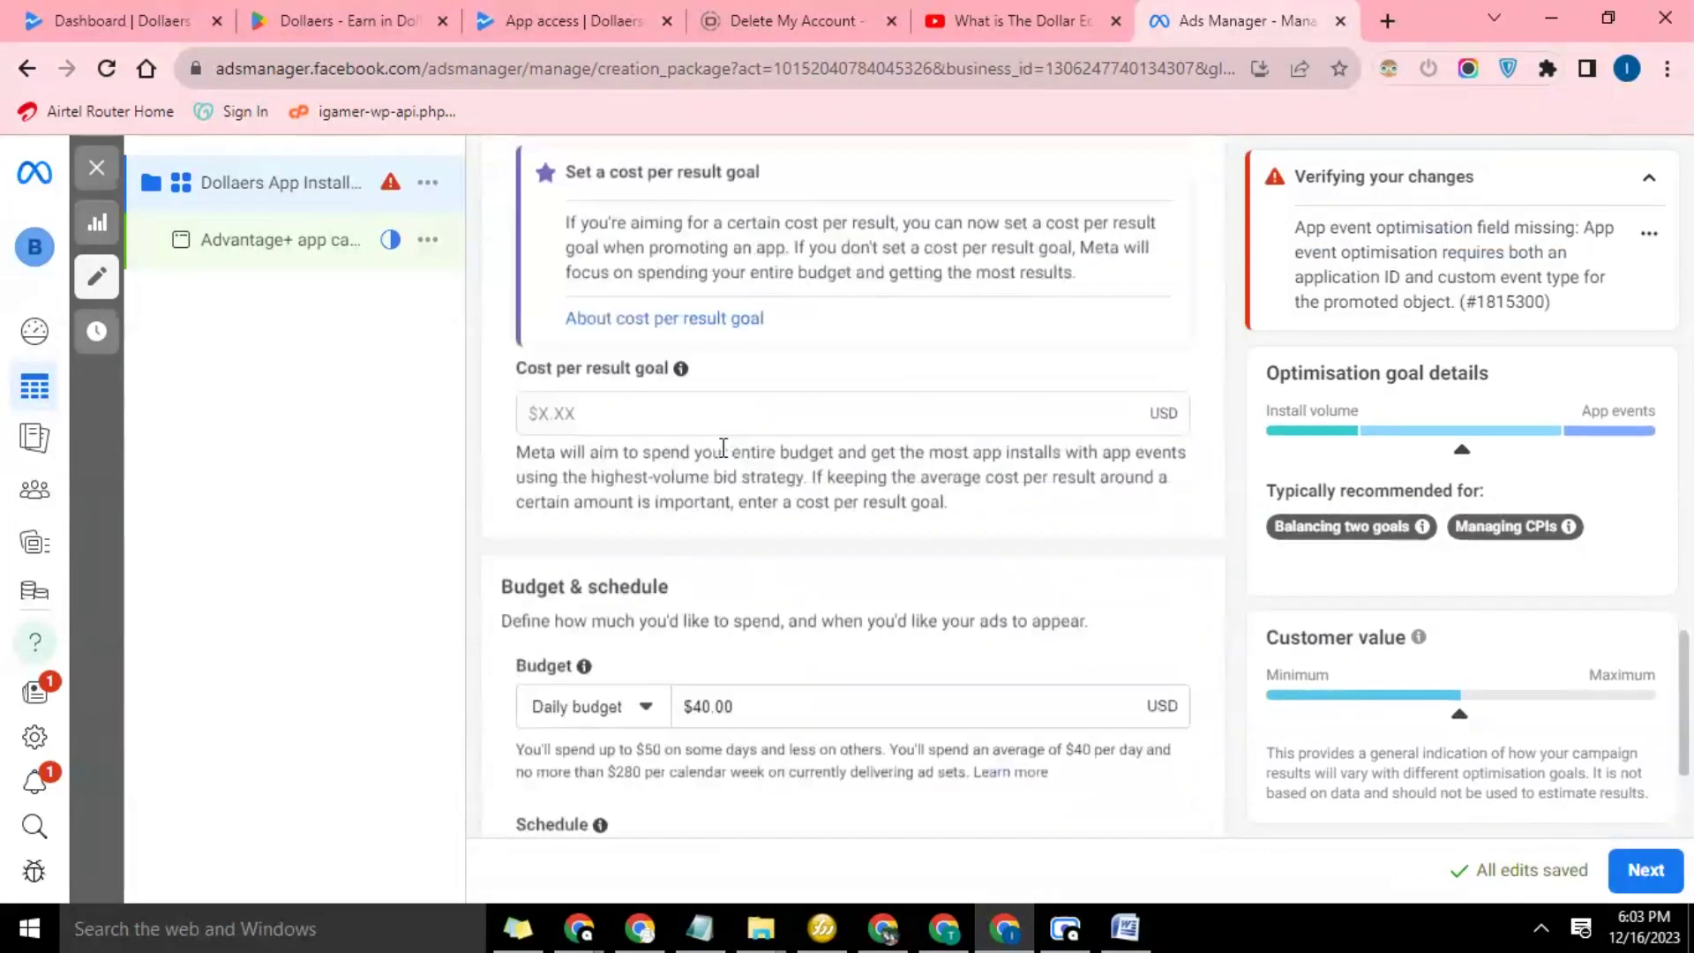
scroll(721, 447, up, 2)
scroll(722, 447, up, 1)
scroll(722, 447, up, 1)
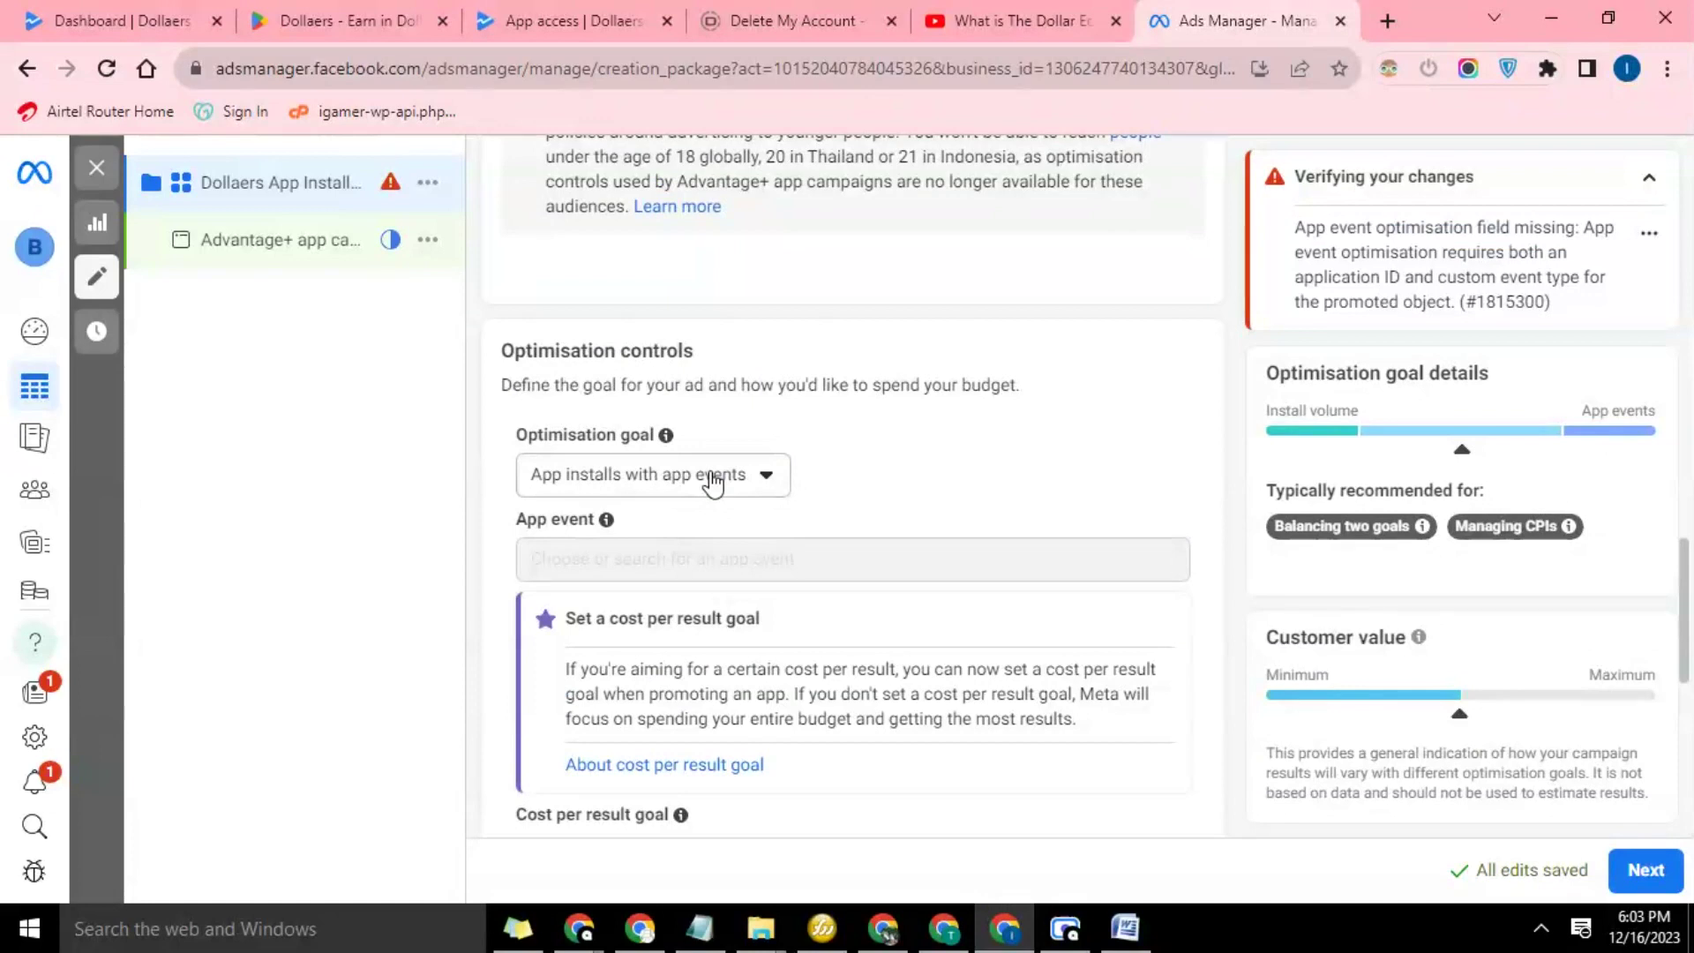
Switch the optimisation goal back to 'App installs'
click(711, 484)
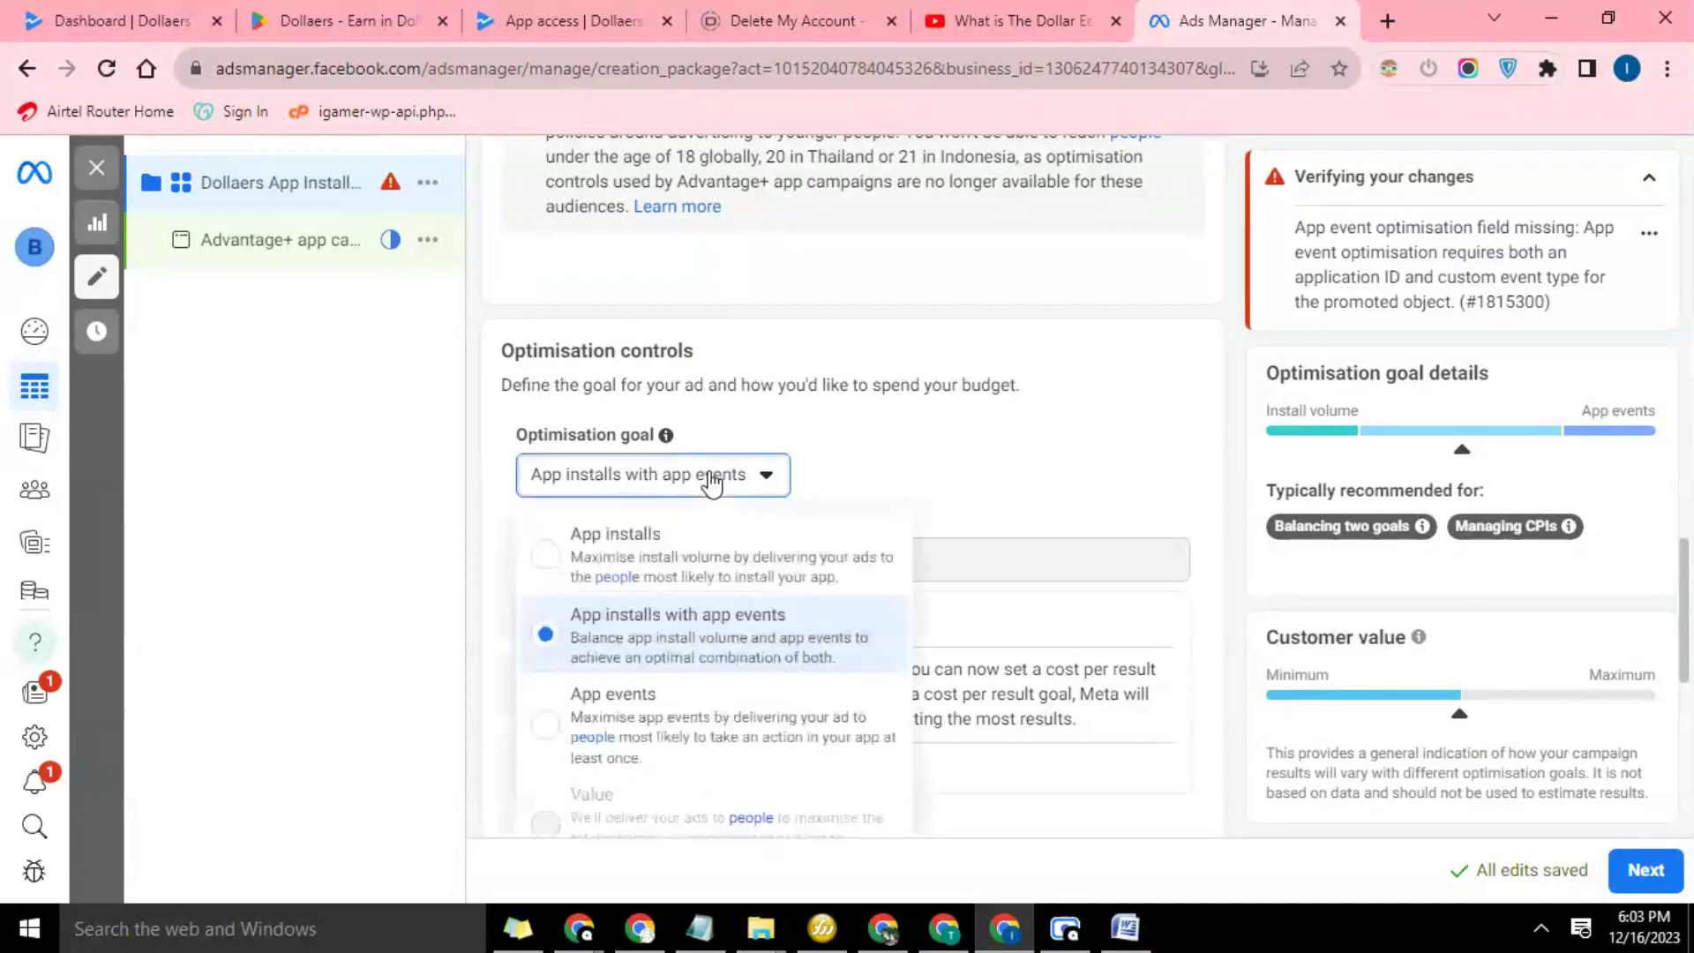
click(645, 532)
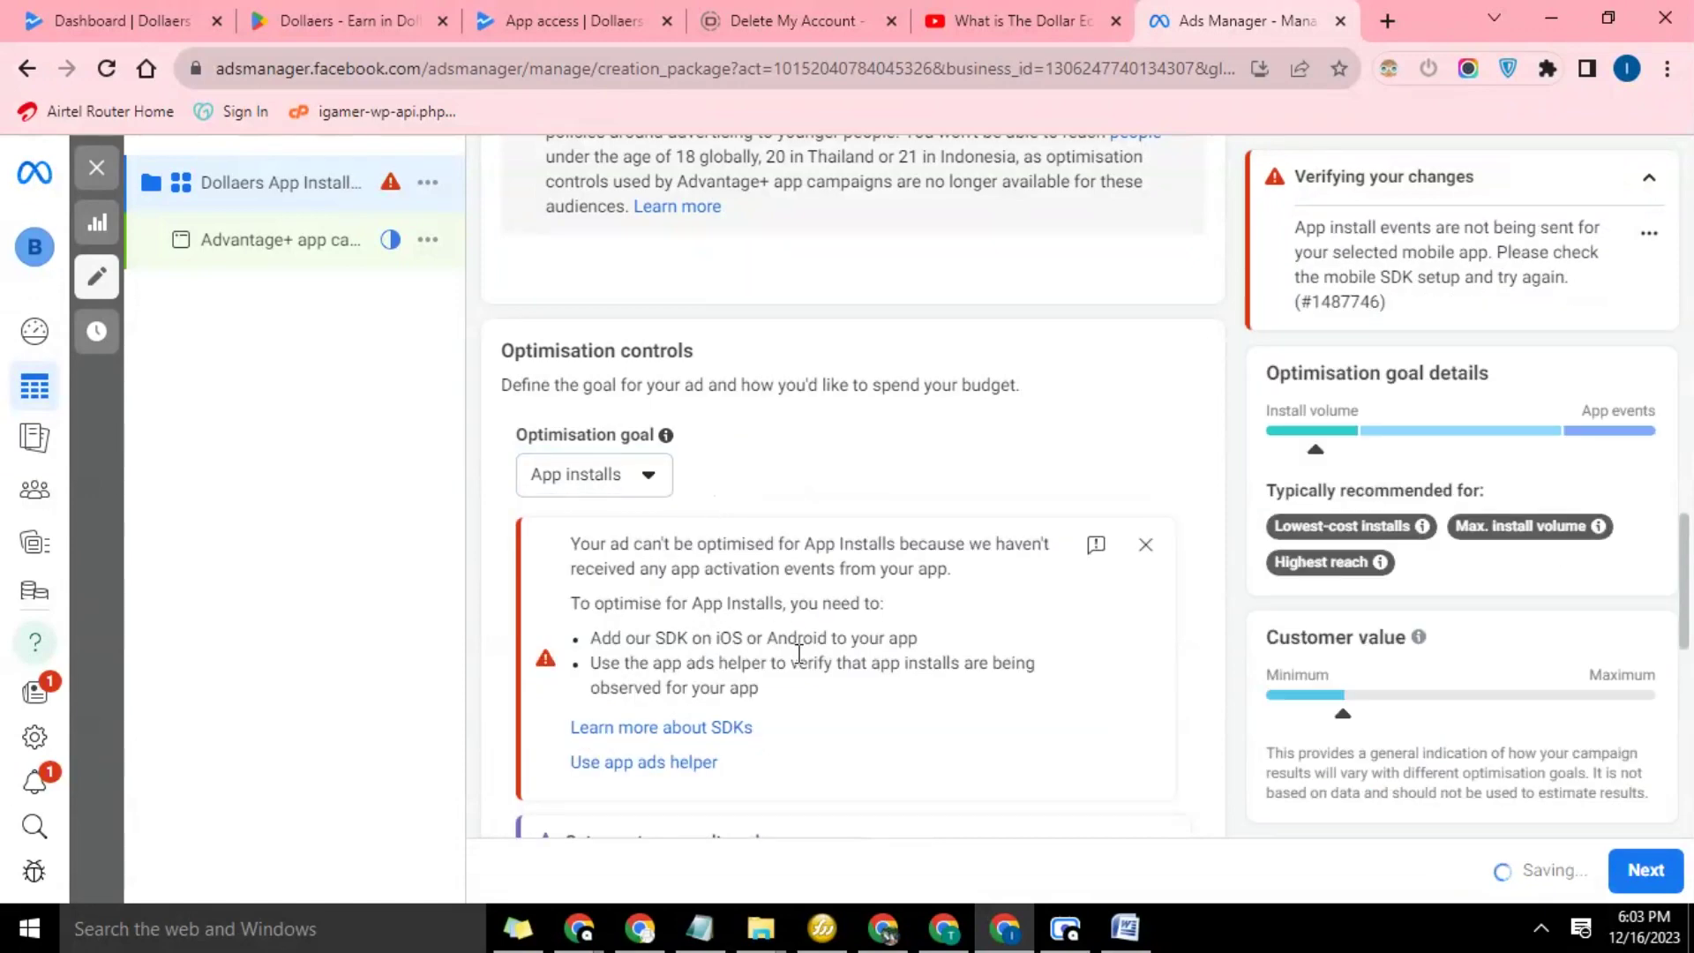
scroll(846, 609, down, 1)
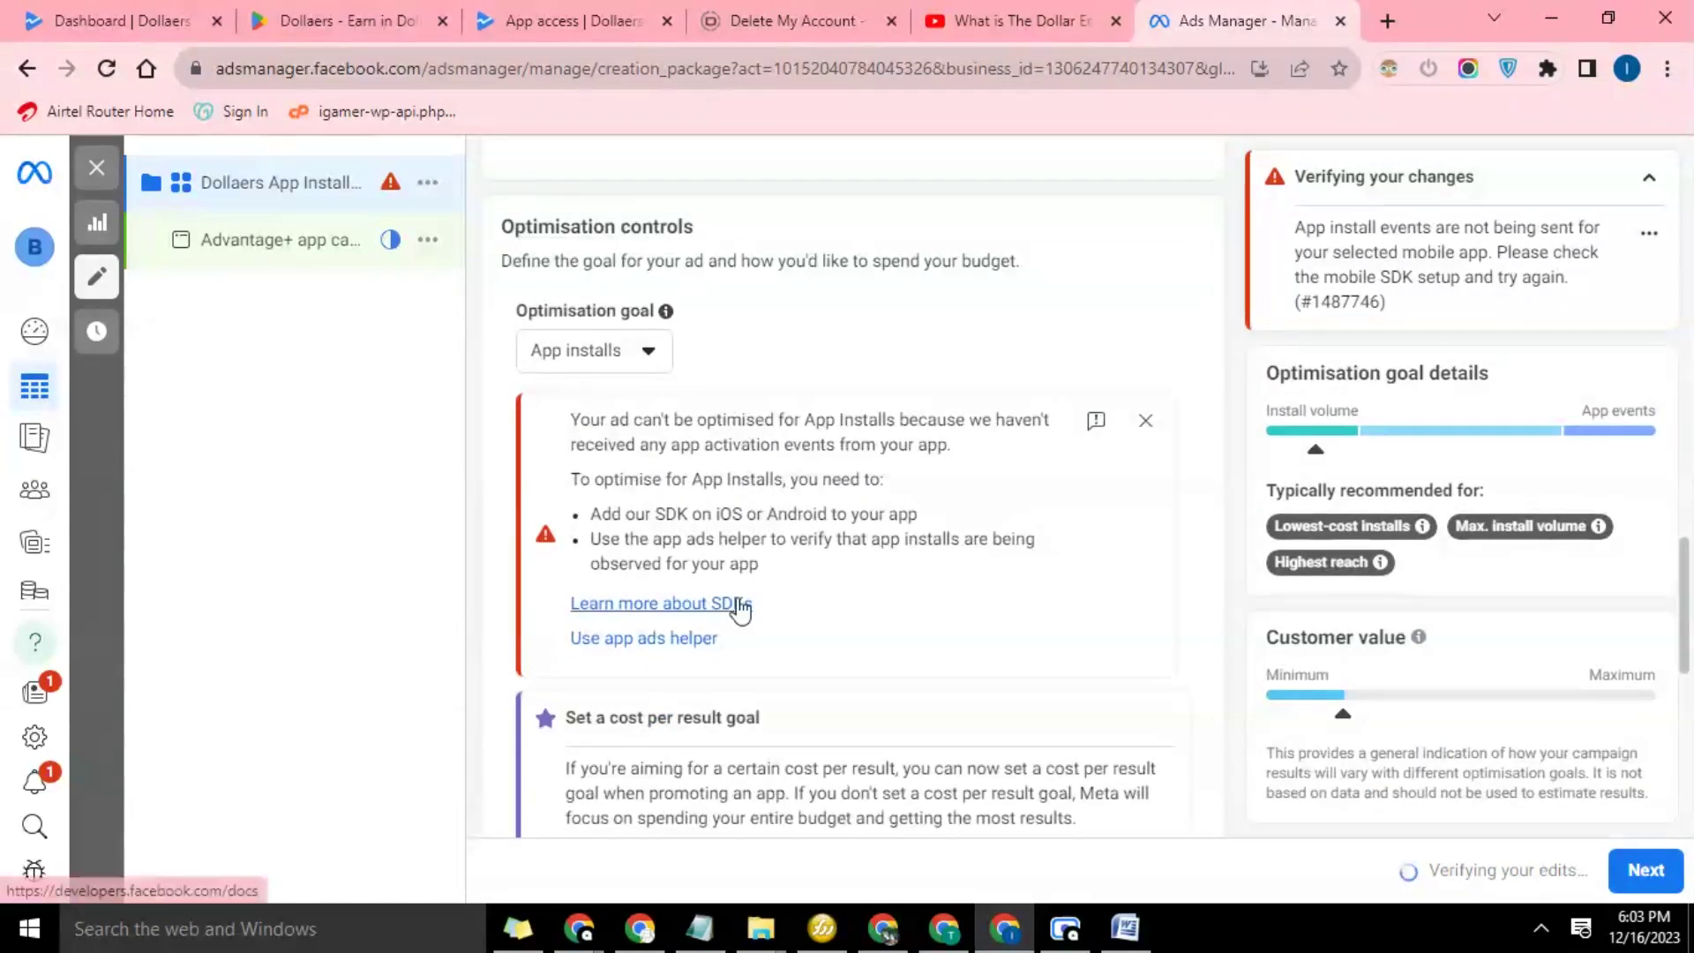